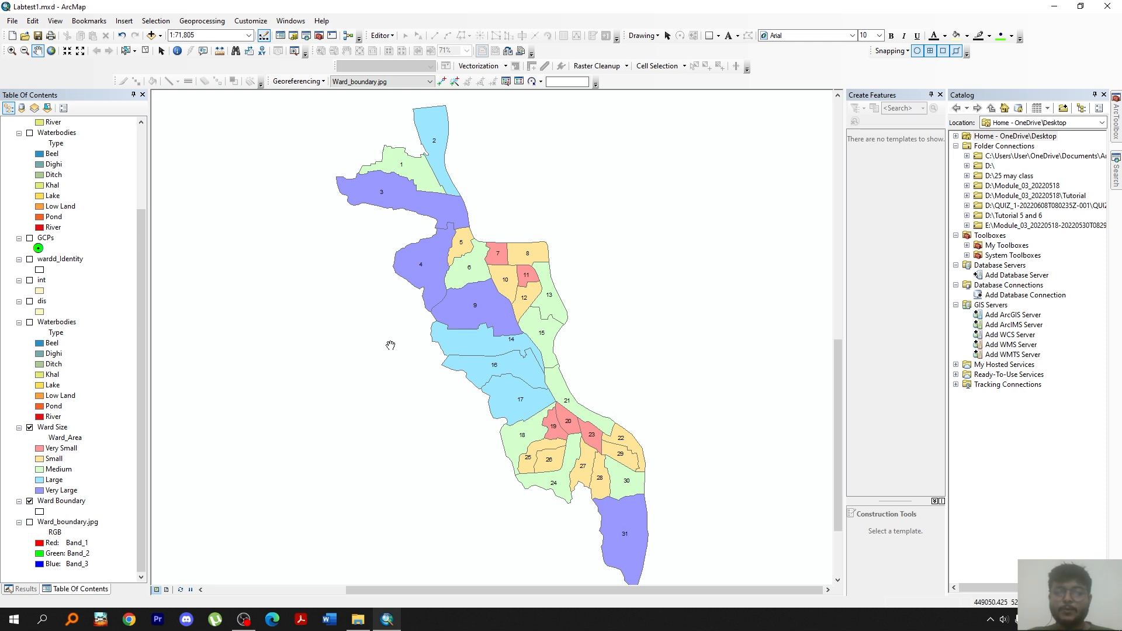
Switch to the page layout view and accept the page setup with Letter paper in portrait orientation
click(167, 590)
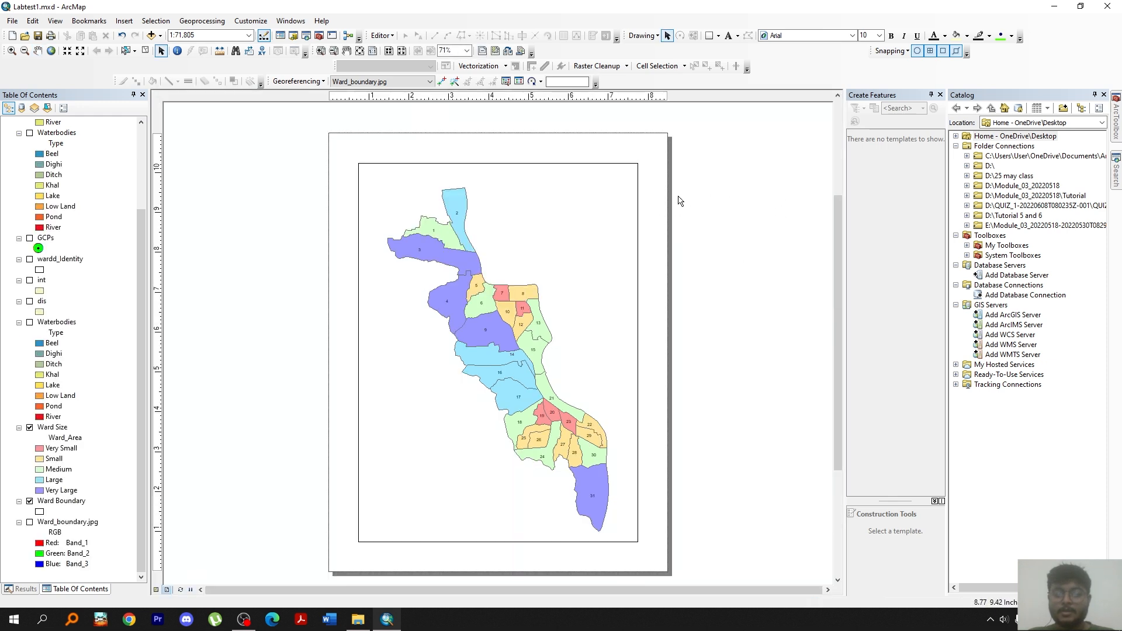
right_click(656, 155)
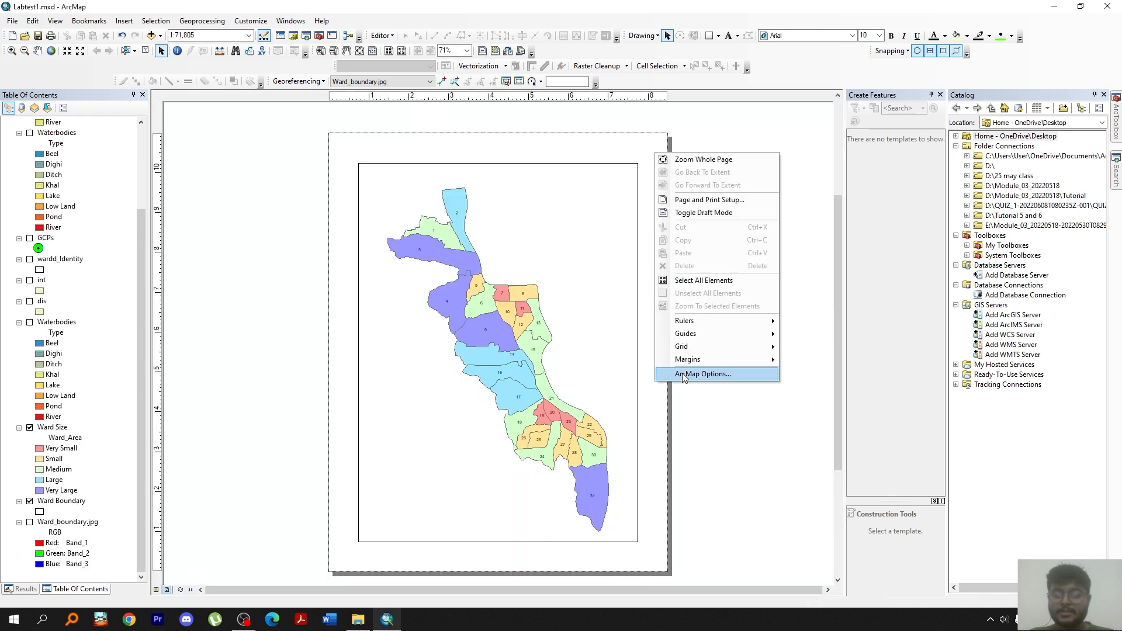
click(700, 199)
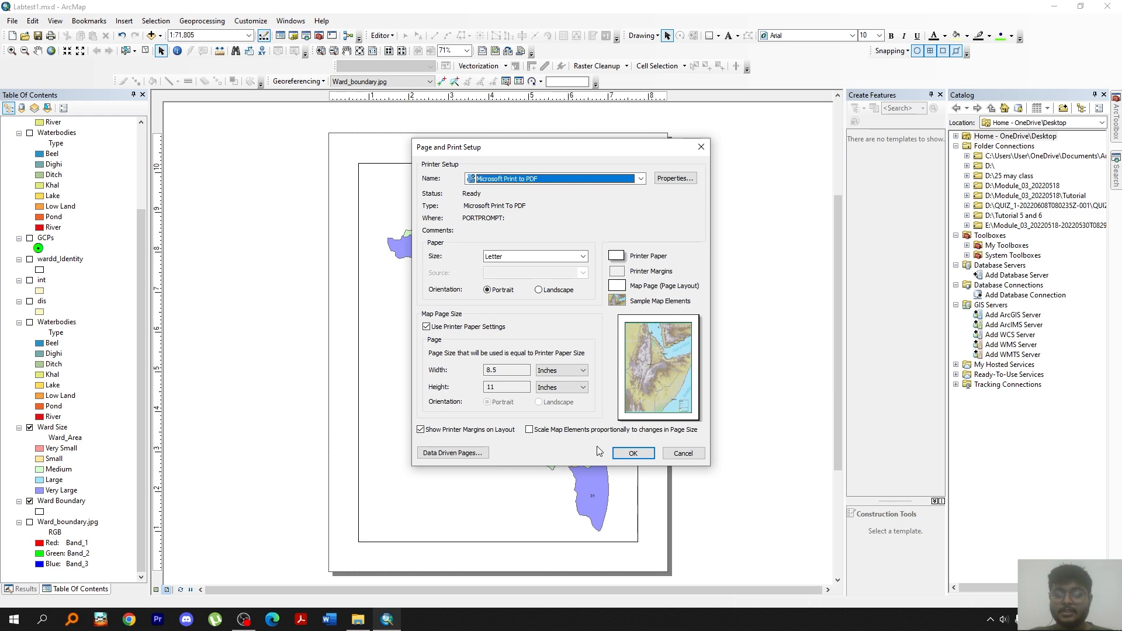
click(631, 453)
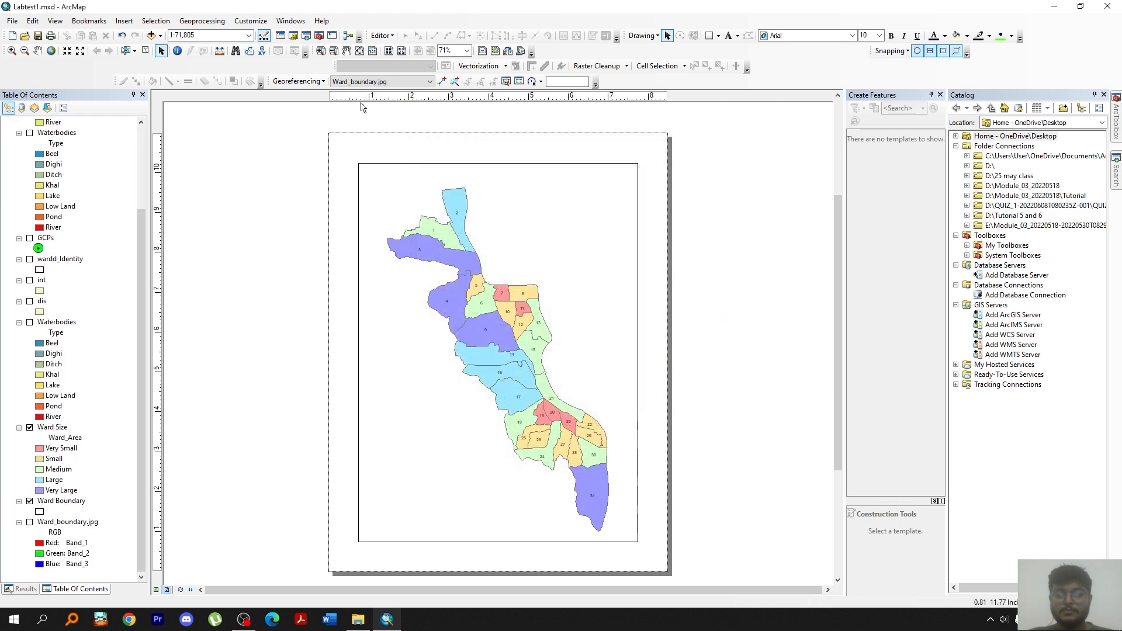
Add a vertical guide at 0.50 inches and a horizontal guide near the page's upper edge, and move the data frame's corner to their intersection
click(388, 171)
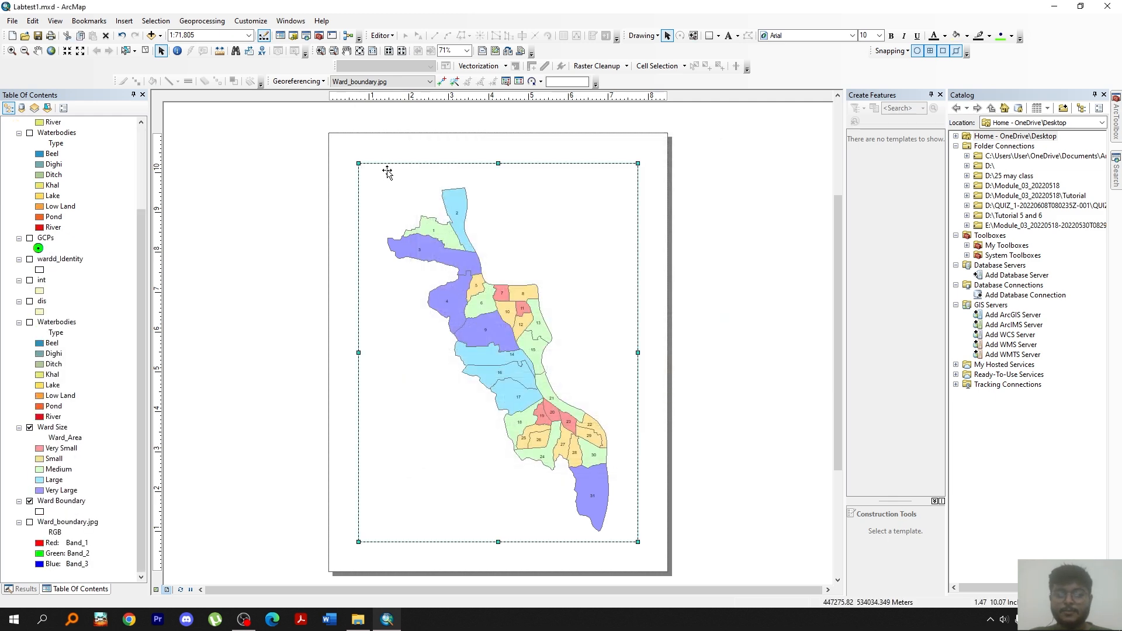
click(352, 99)
drag(353, 100, 349, 100)
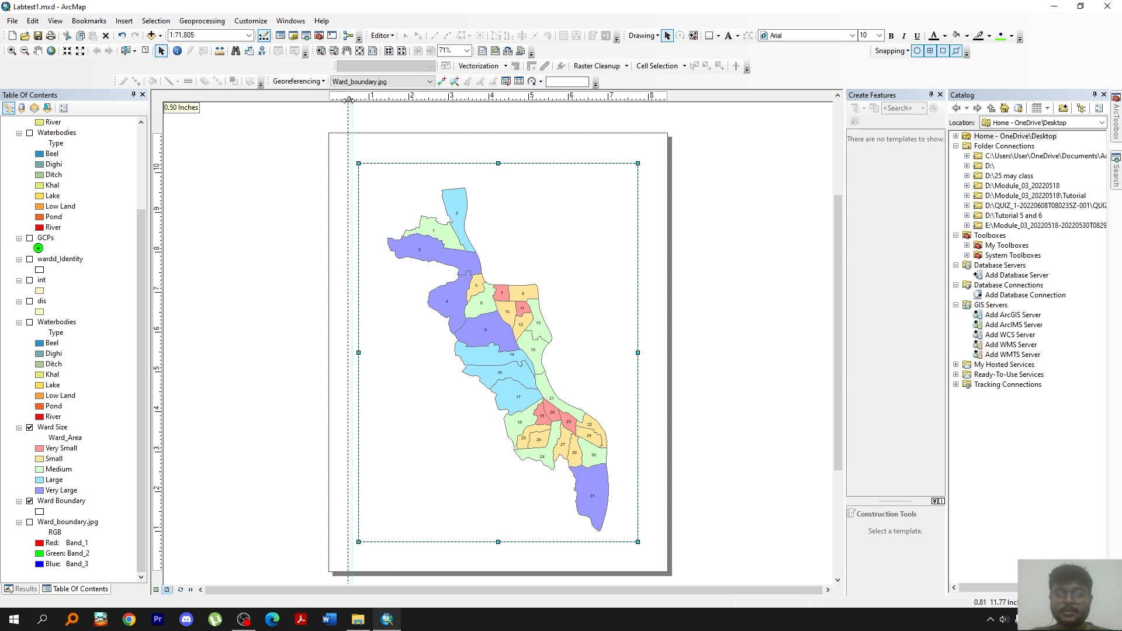
click(159, 153)
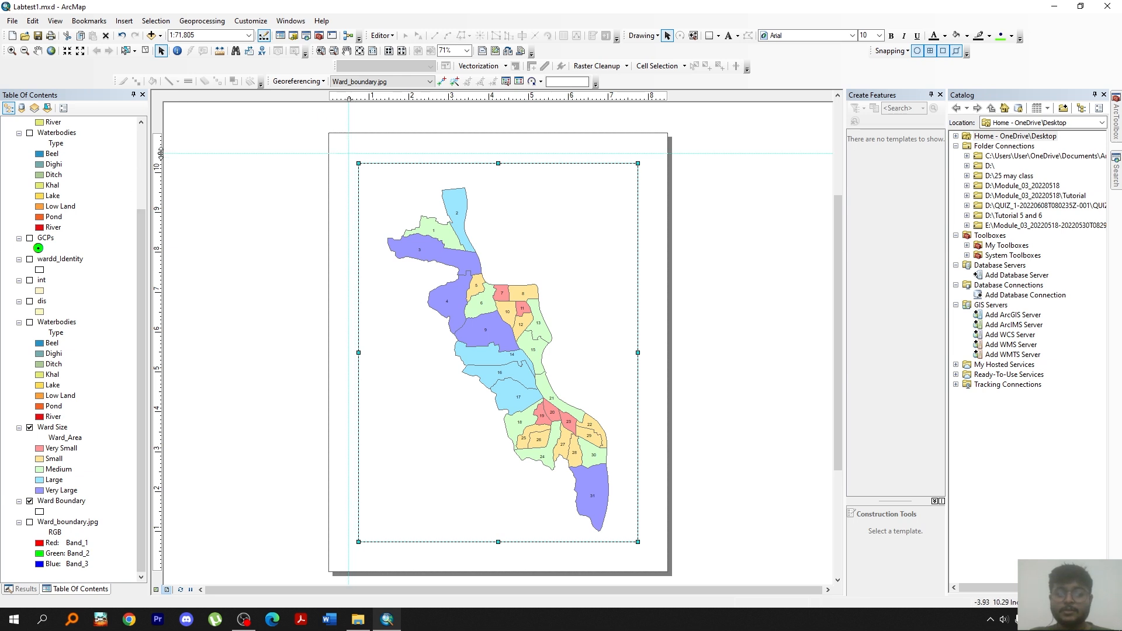
drag(380, 168, 370, 158)
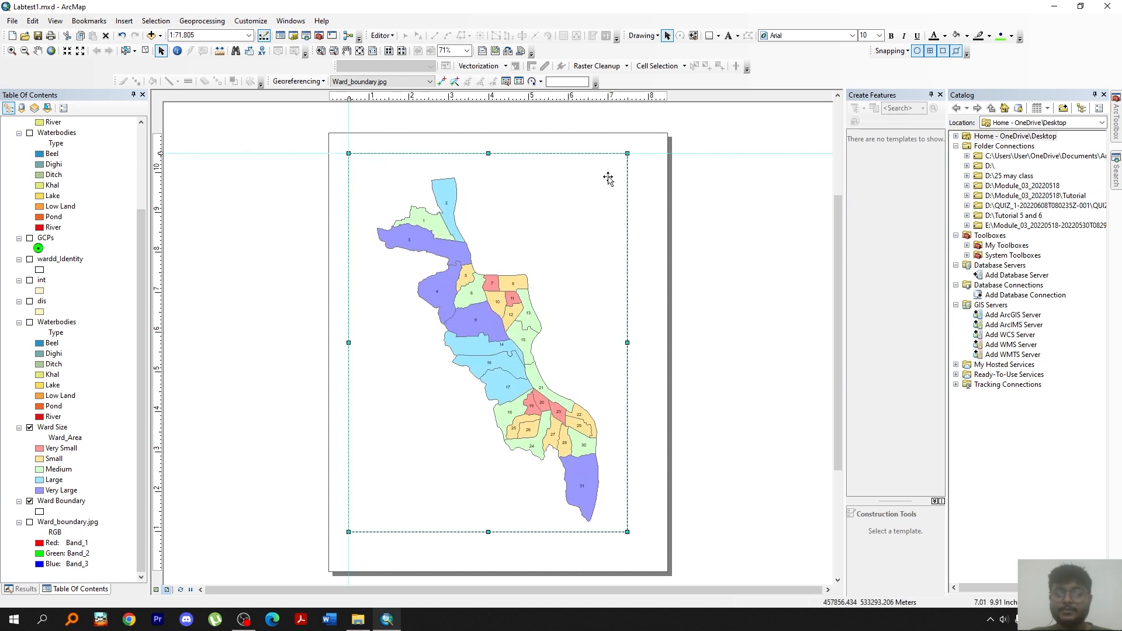
Add guides near the page's right and lower edges and stretch the data frame's lower-right corner to their intersection
click(648, 100)
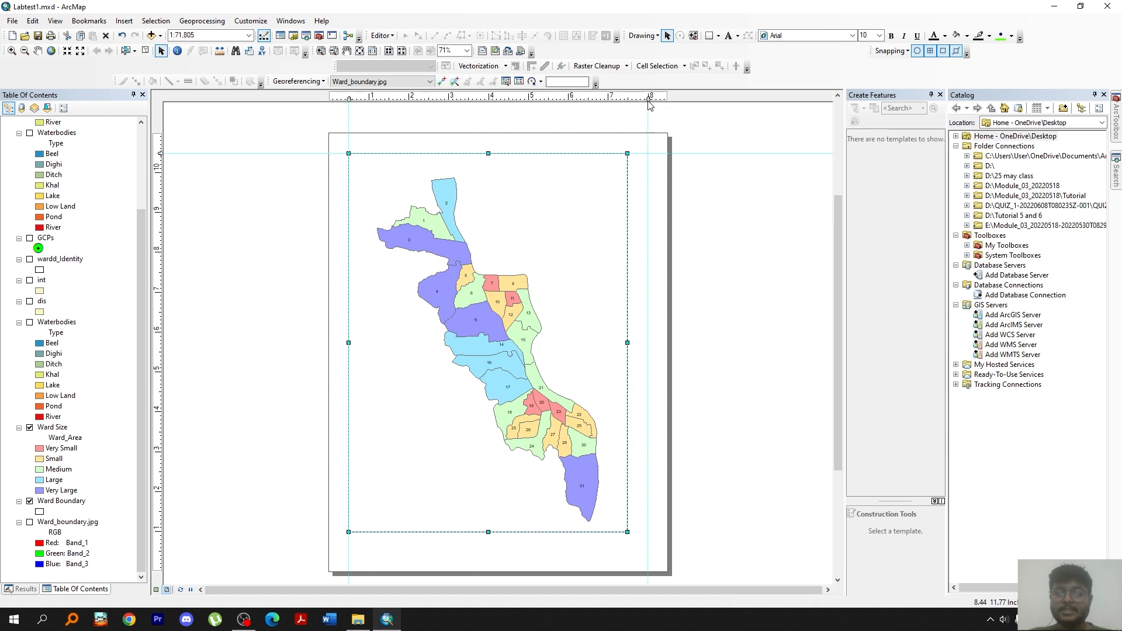
click(160, 552)
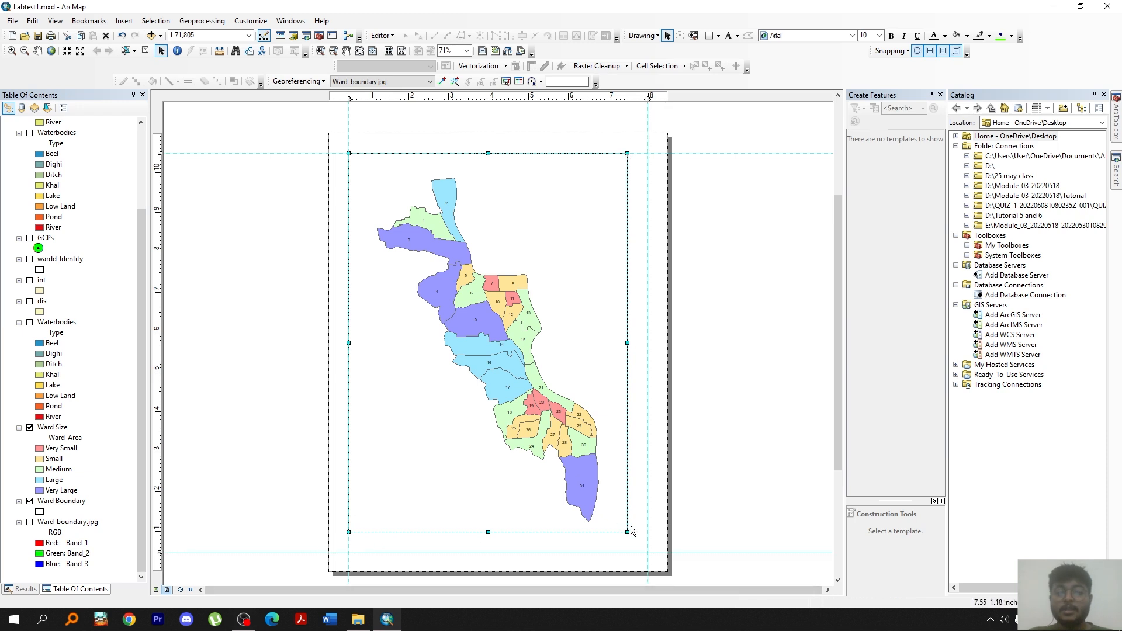
drag(627, 532, 647, 551)
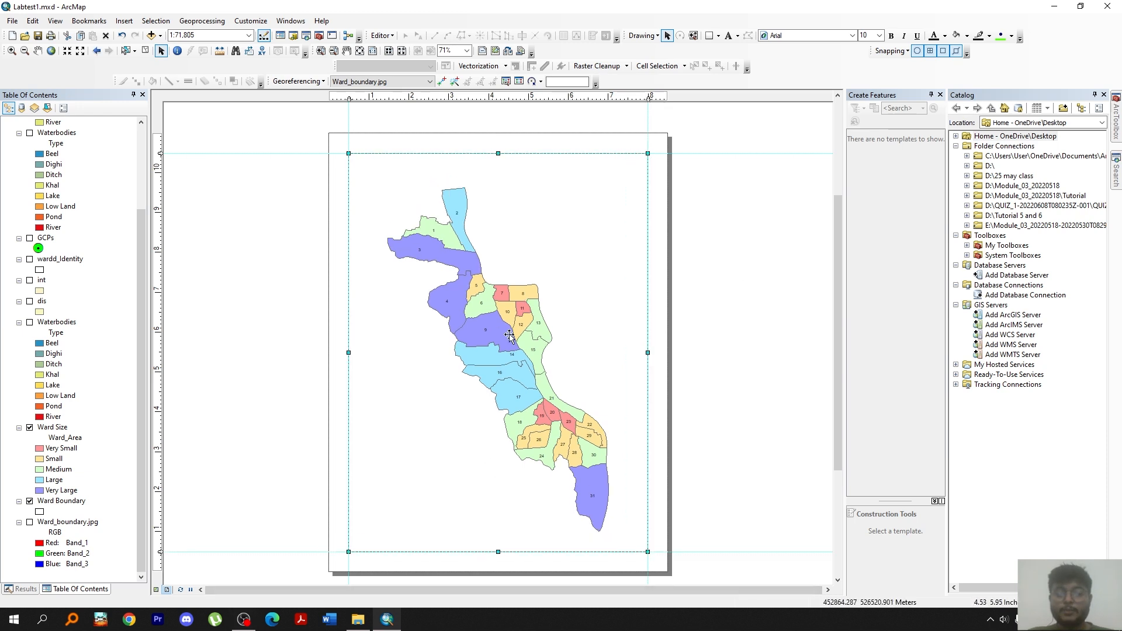
click(770, 274)
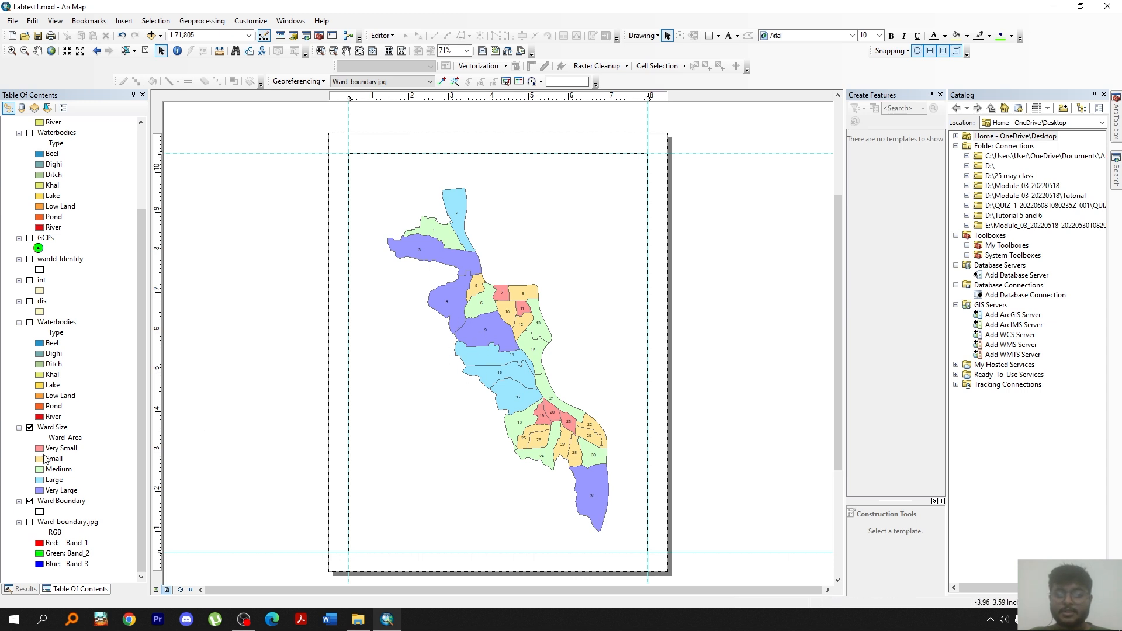
Zoom the data frame to the extent of the Ward Size layer
right_click(43, 430)
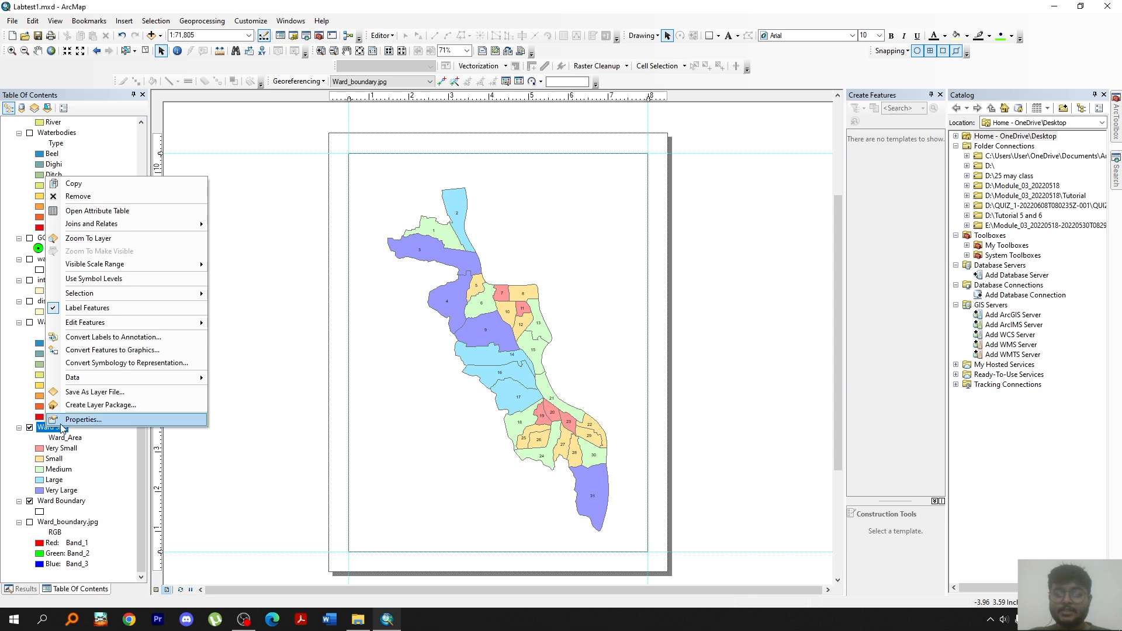
click(117, 239)
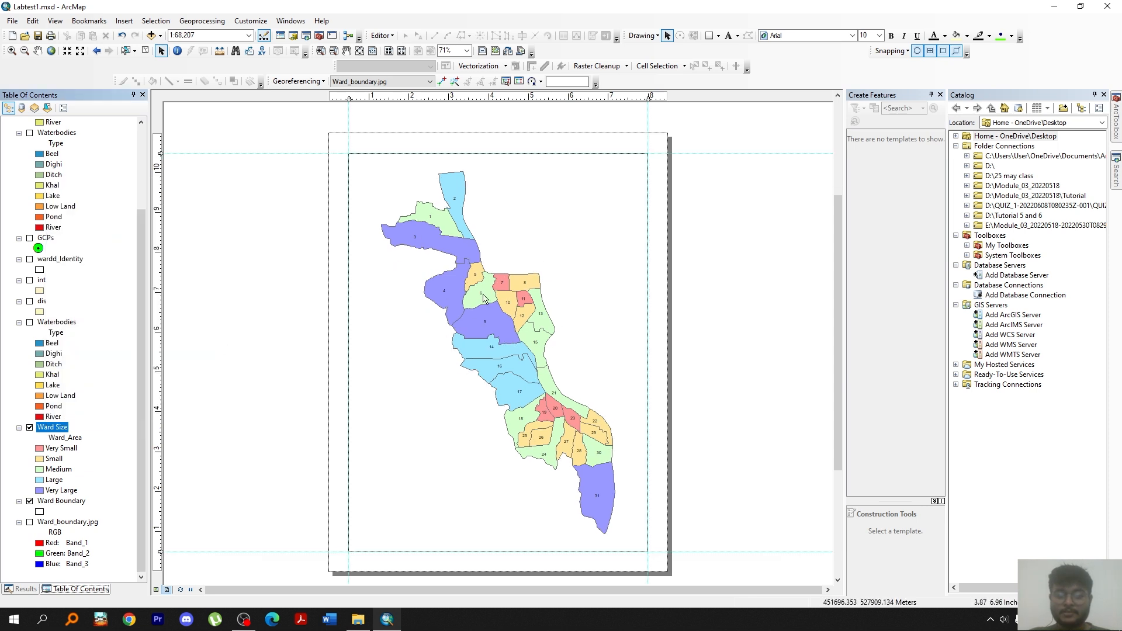
Insert a map title and set its text to "KCC Area - Classified Ward Map"
click(124, 20)
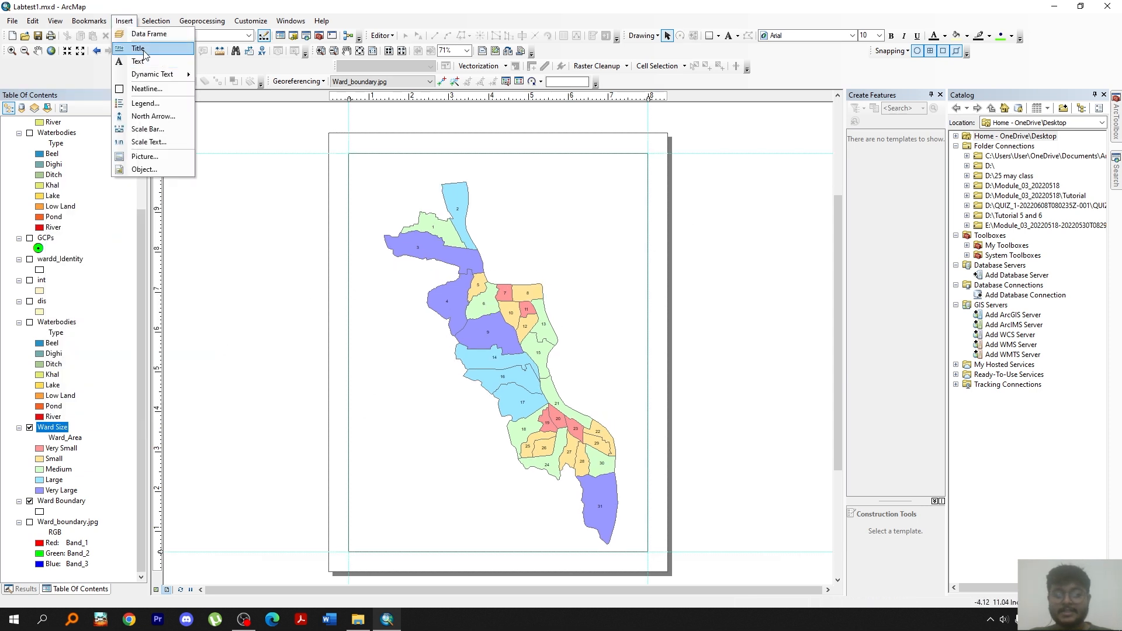
click(136, 45)
right_click(541, 167)
click(558, 373)
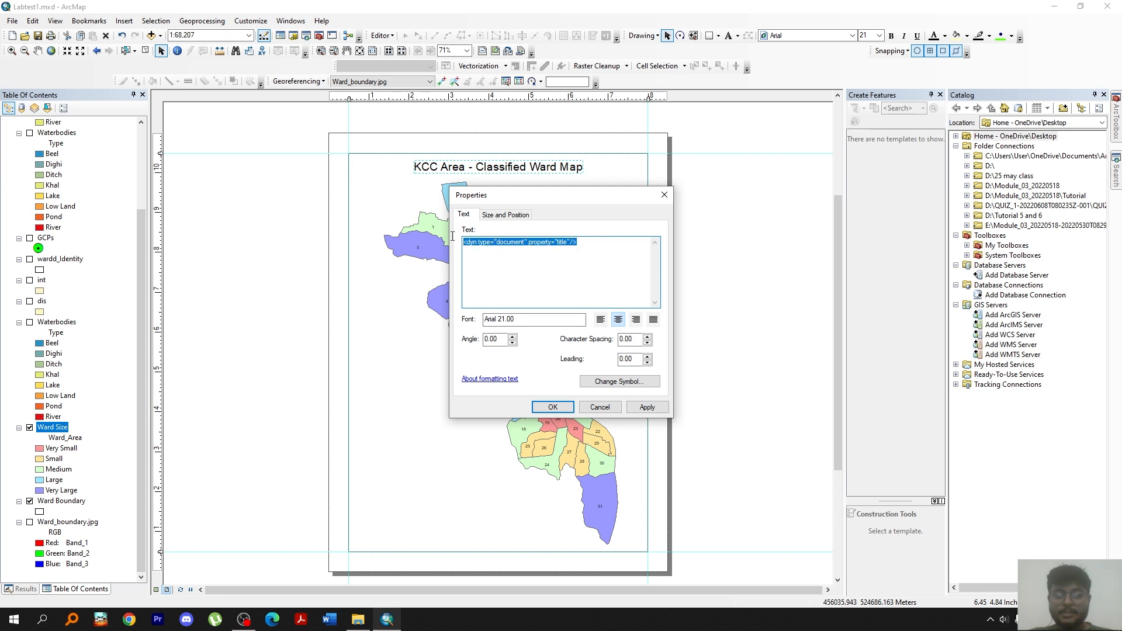
text(KCC Area - Classified Ward Map)
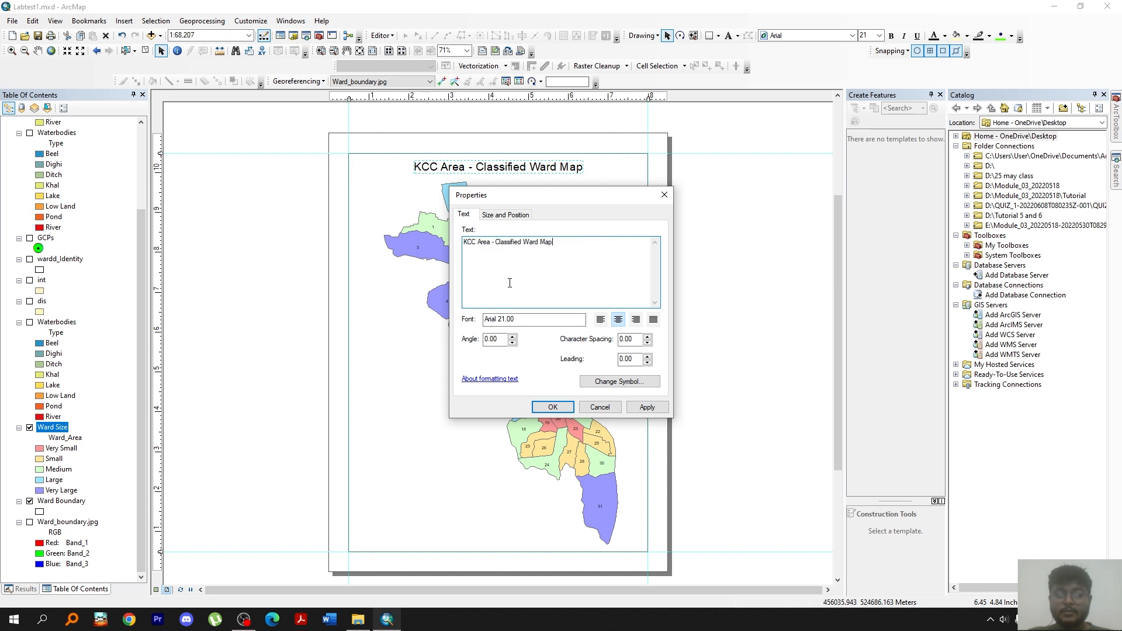
Change the map title's font to Arial Black and apply the text properties
click(619, 381)
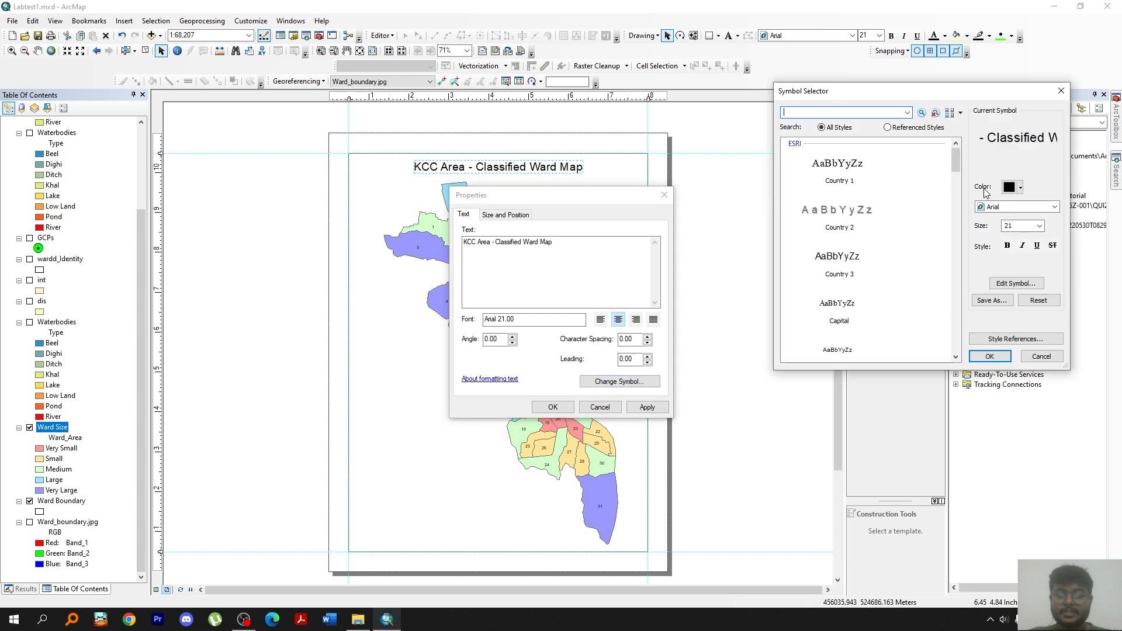
click(1019, 187)
click(1019, 191)
click(1054, 207)
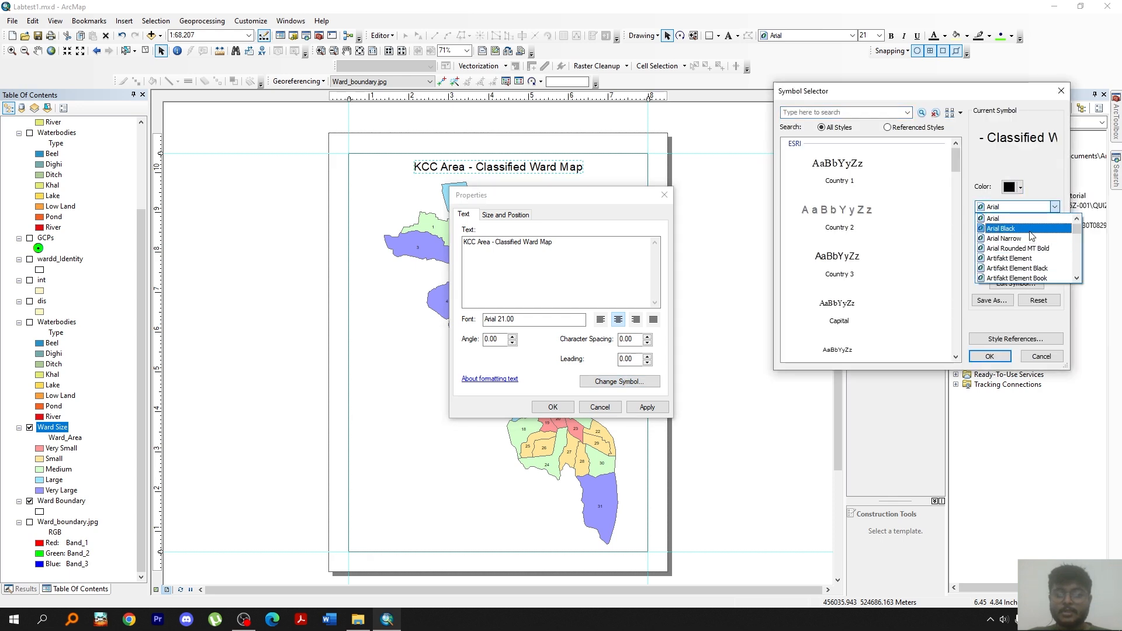
click(1030, 231)
click(990, 356)
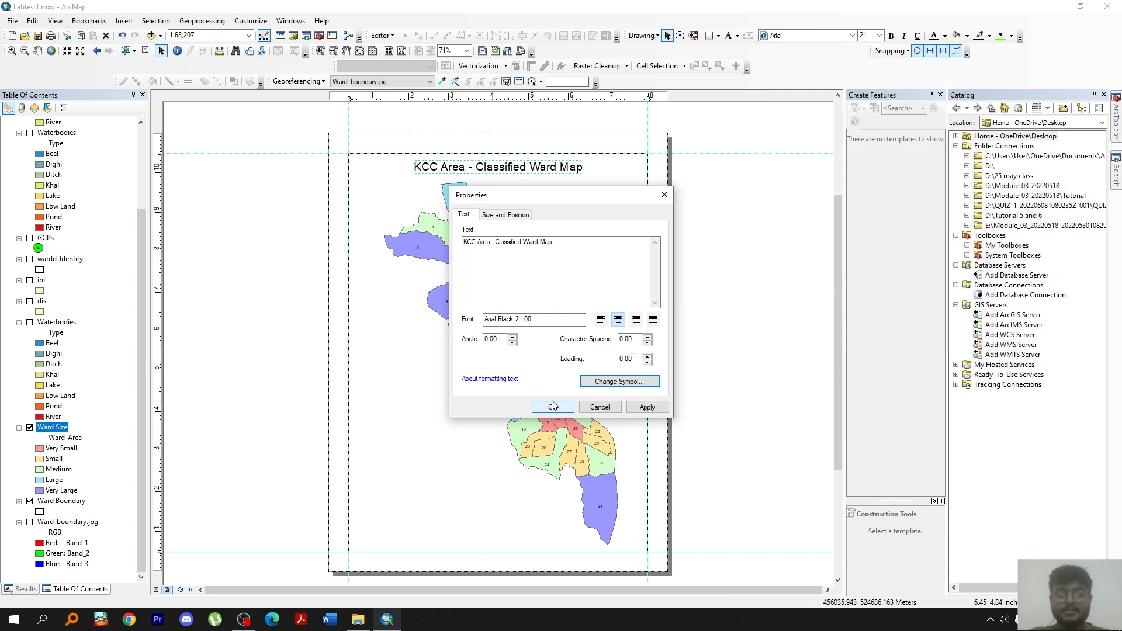
click(552, 407)
Align the map title to the center, toggle Align to Margins, and deselect the title
right_click(515, 167)
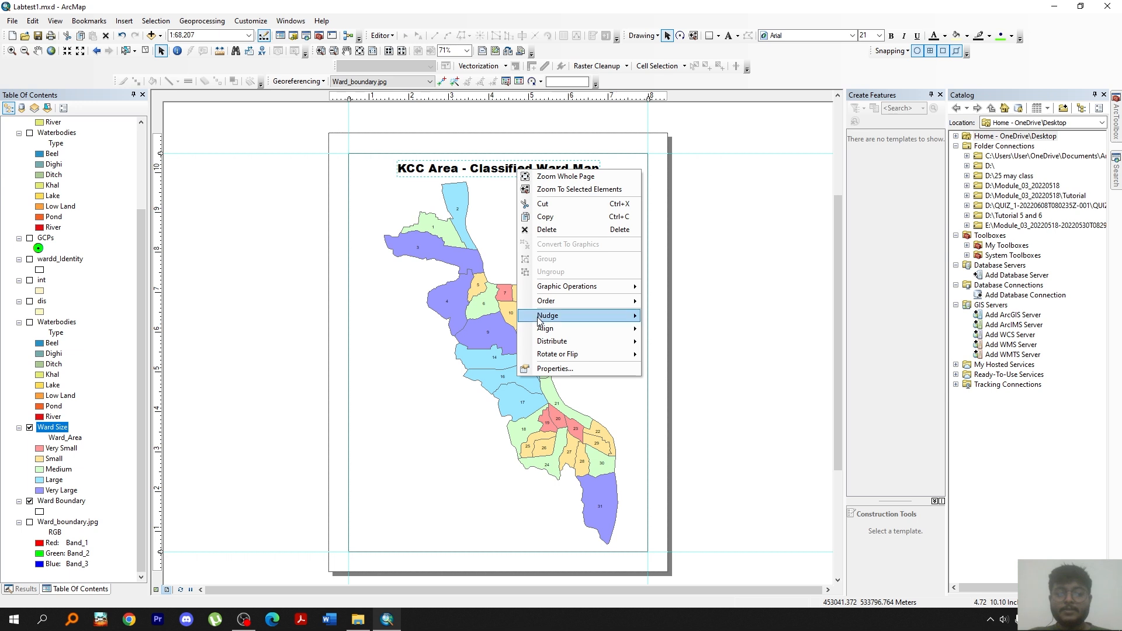
mouse_move(584, 328)
click(657, 357)
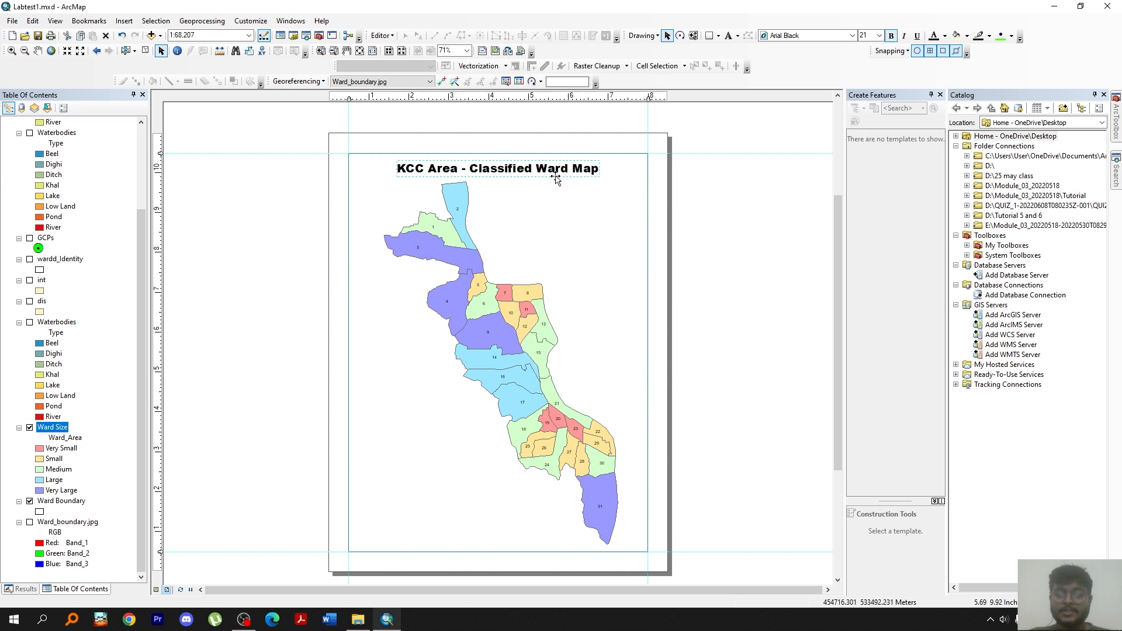
right_click(554, 172)
mouse_move(636, 319)
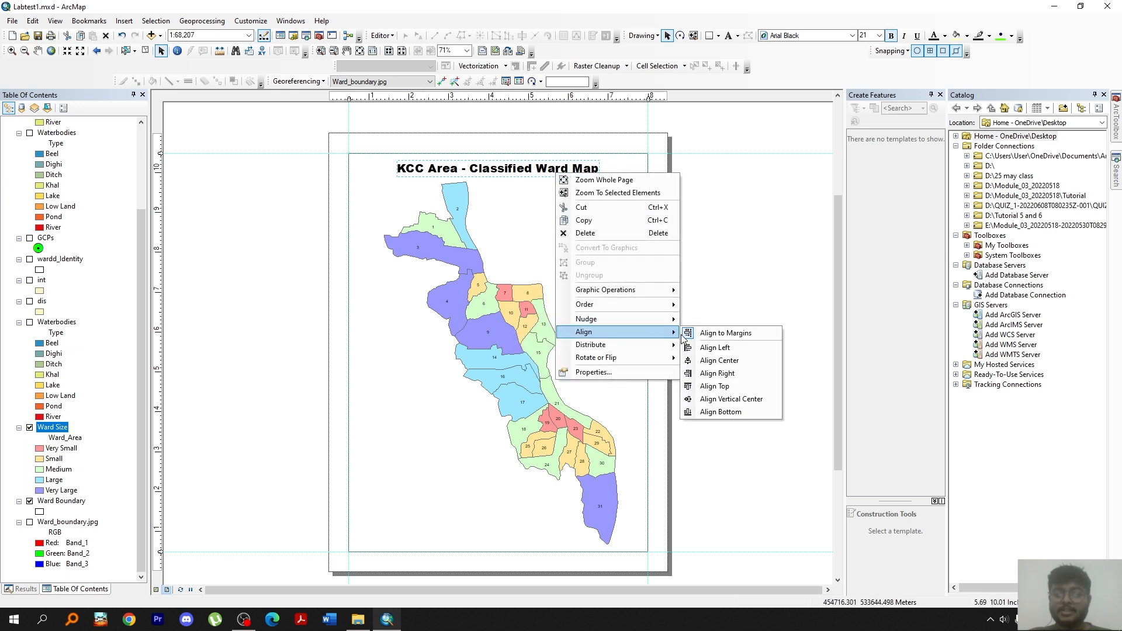
click(692, 339)
click(696, 221)
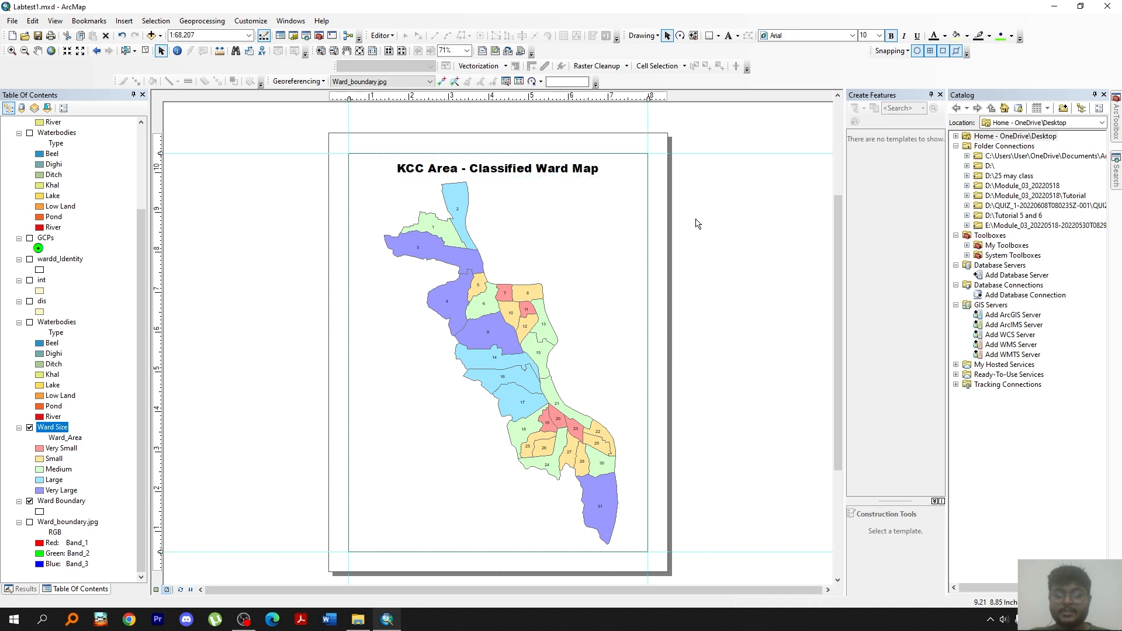
Insert a legend containing only the Ward Size layer, removing Ward Boundary and accepting the remaining default settings
click(126, 22)
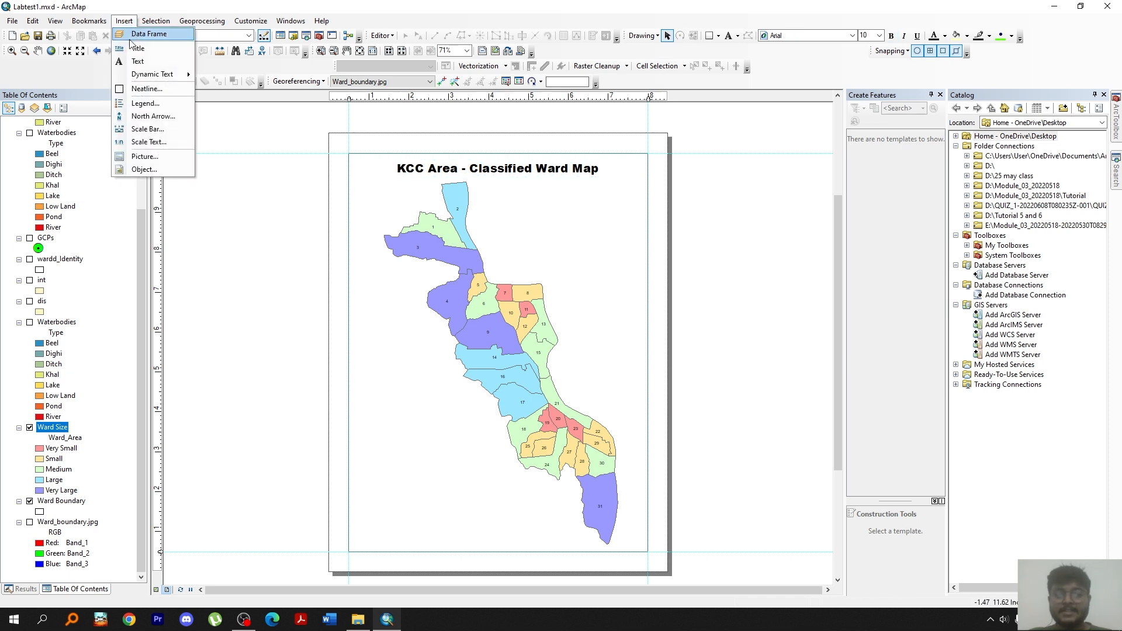
click(145, 103)
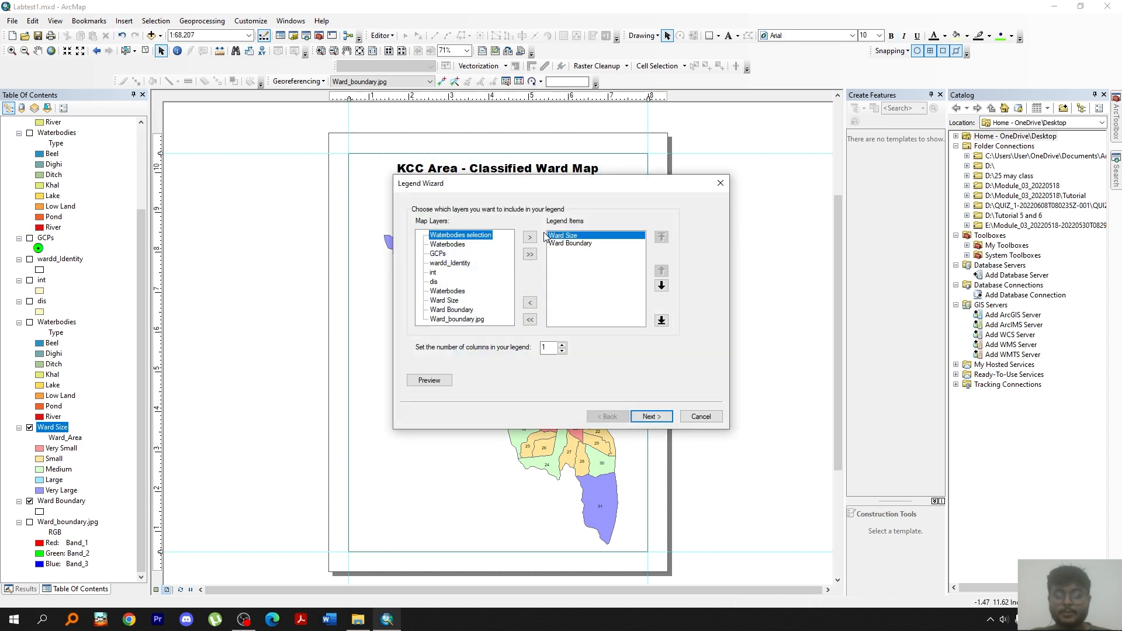
click(570, 243)
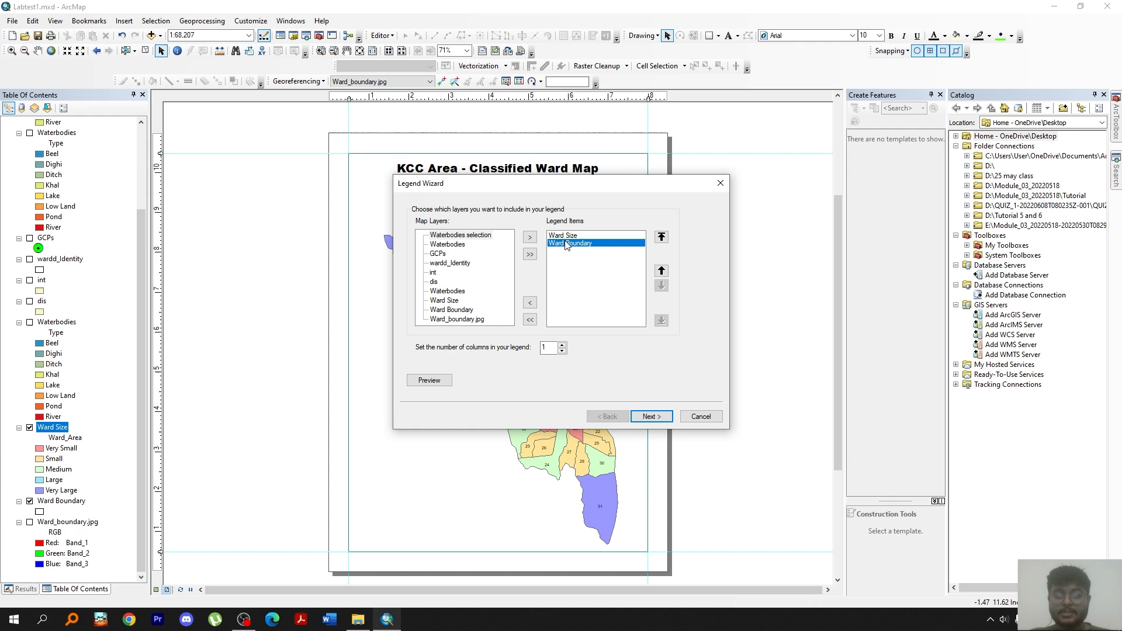
click(530, 302)
click(663, 416)
click(651, 416)
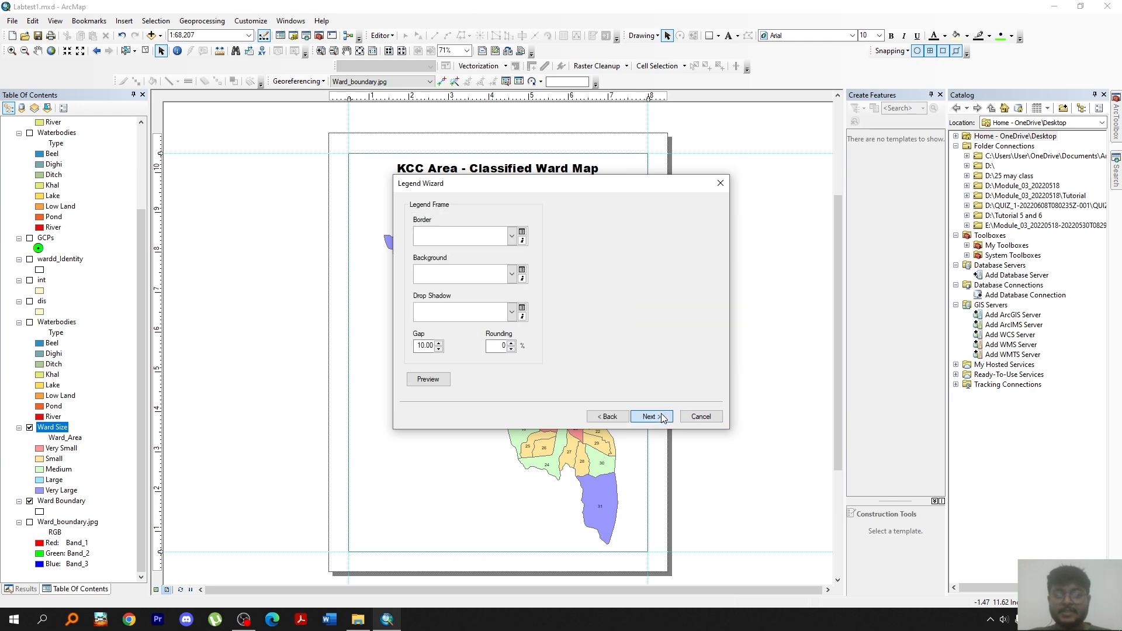
click(651, 416)
click(651, 417)
click(650, 416)
Move the legend to the empty area at the lower left of the map, beside wards 16 to 18
drag(434, 356, 385, 440)
drag(384, 438, 377, 491)
drag(384, 487, 388, 407)
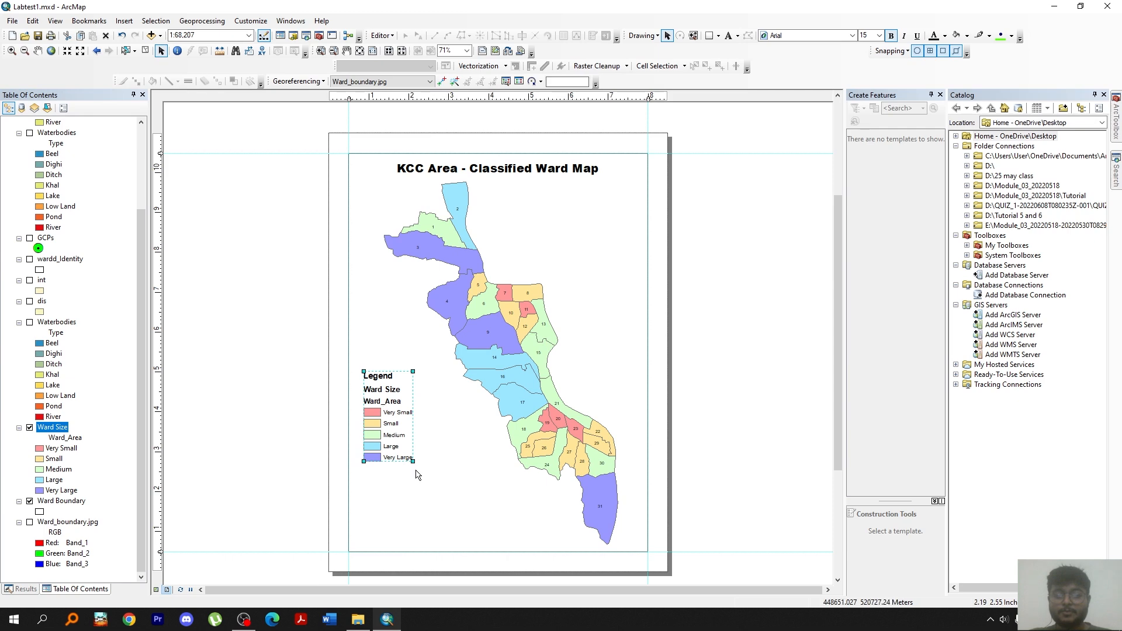
Review the legend's layout properties and clear the Ward_Area heading under the Ward Size layer
right_click(400, 450)
click(435, 432)
click(451, 177)
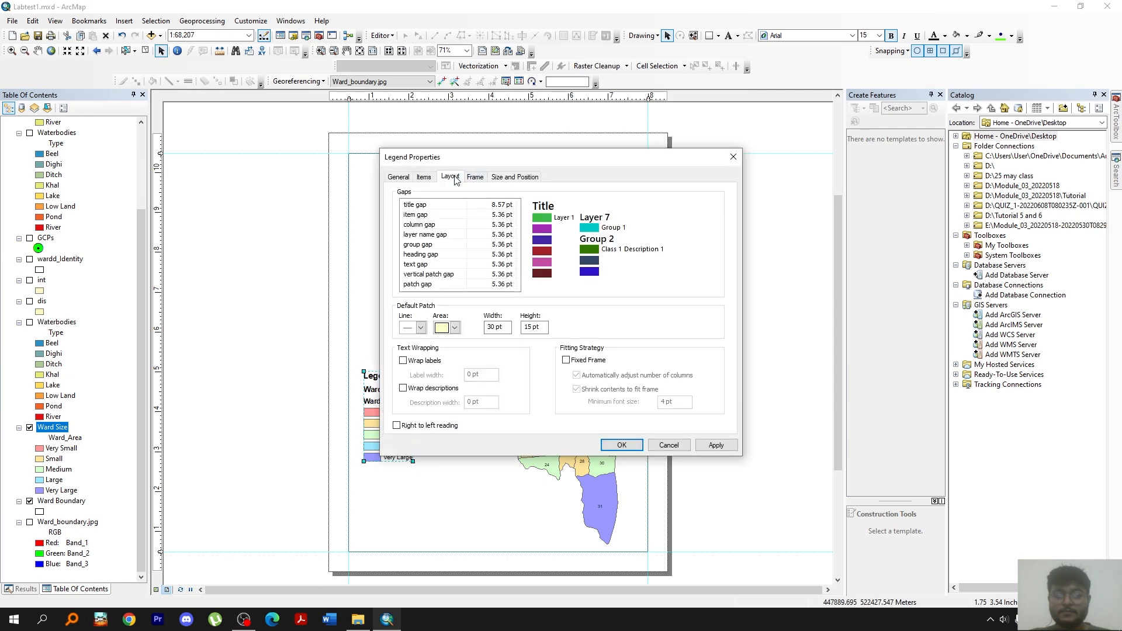
click(621, 445)
Insert a black north arrow with an N, enlarge it, and place it in the map's upper-right empty area
click(124, 21)
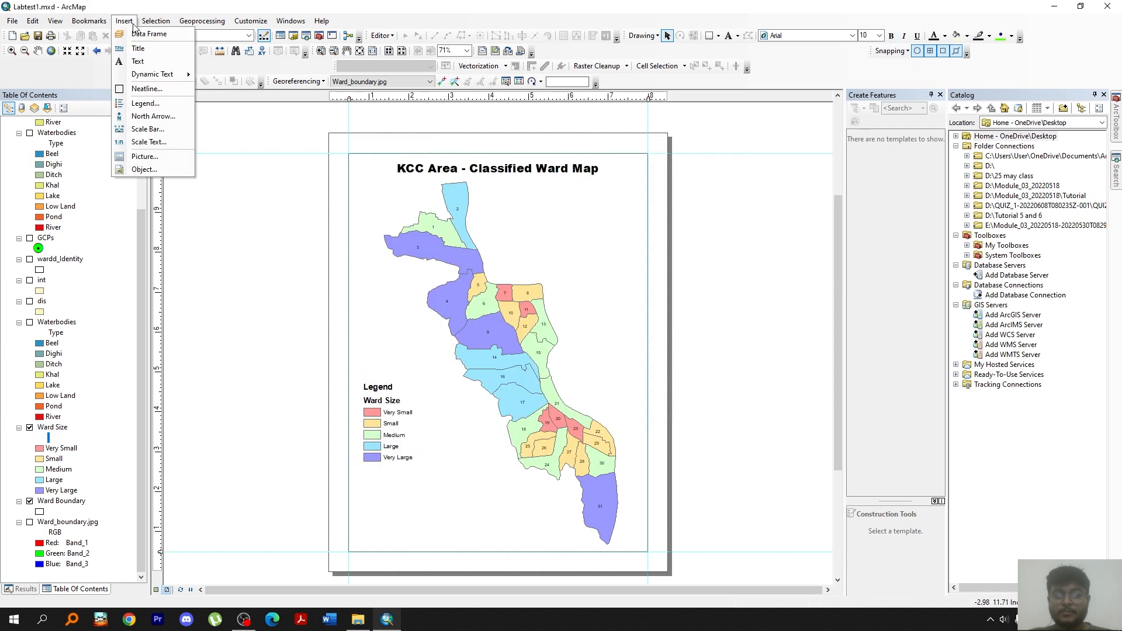
click(159, 123)
click(93, 83)
click(217, 266)
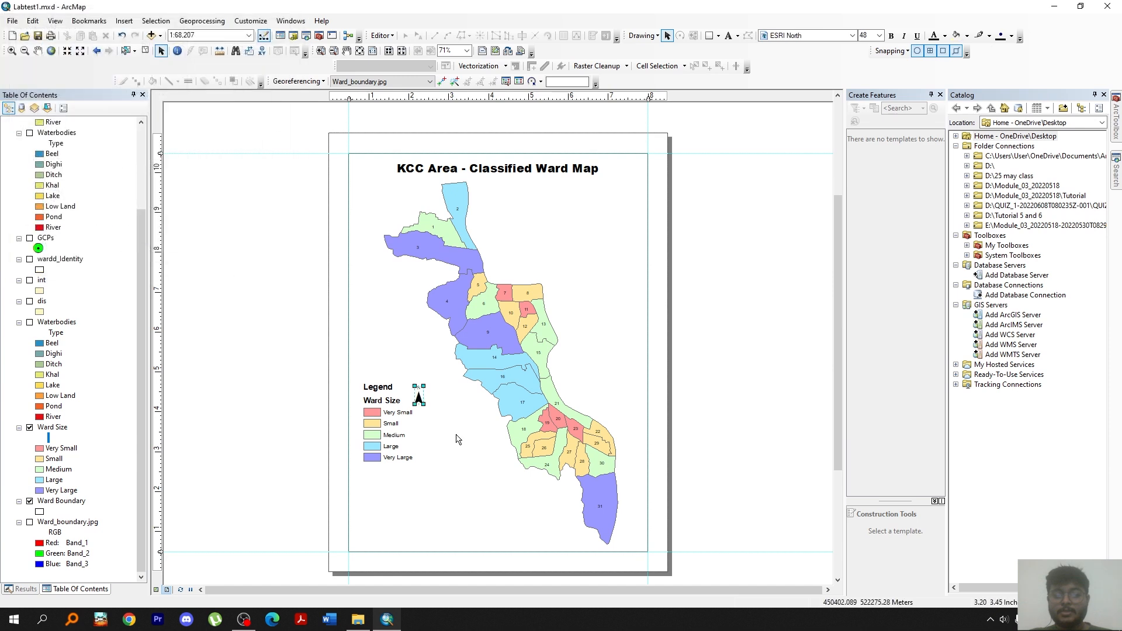
drag(538, 298, 616, 225)
click(754, 270)
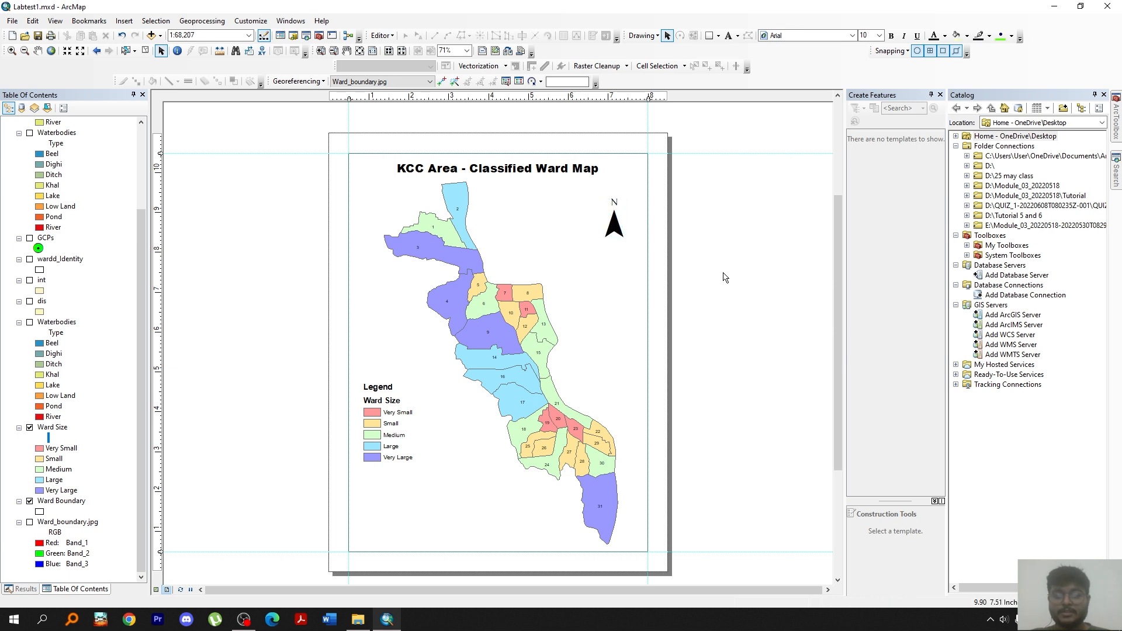
Insert a scale bar in kilometers and place it near the map frame's bottom edge, below the legend
click(124, 20)
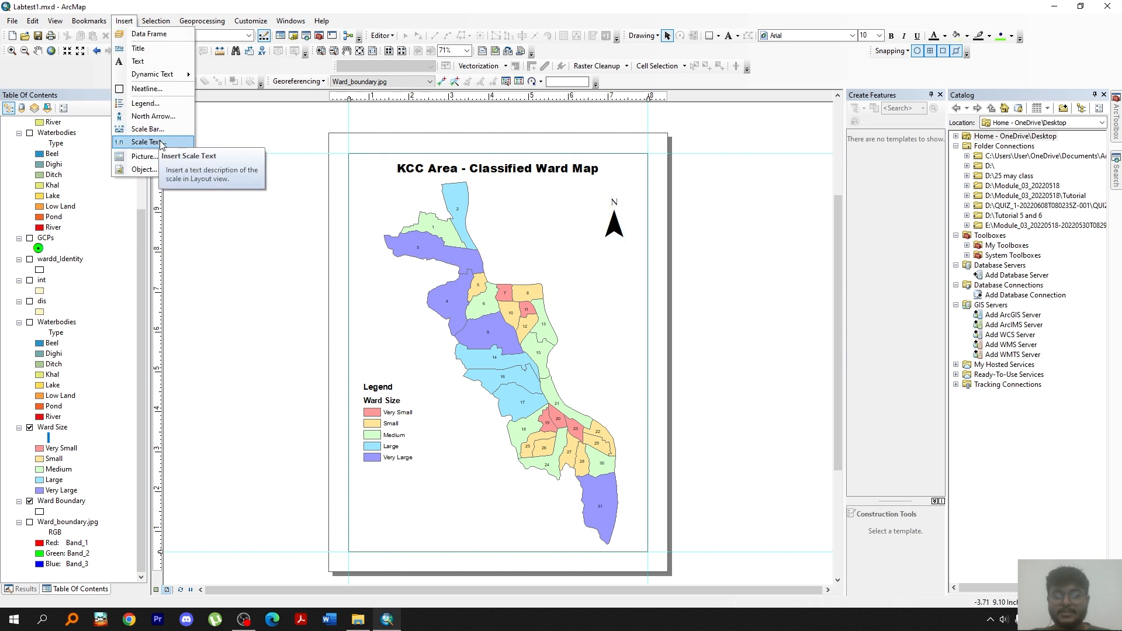
click(161, 142)
click(93, 146)
click(216, 266)
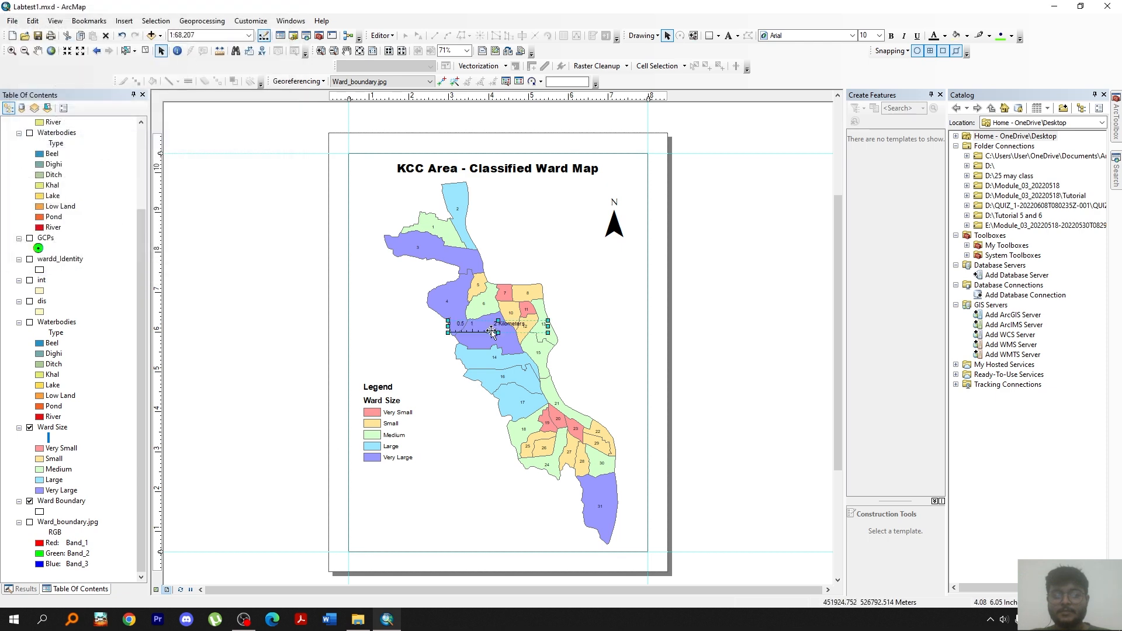
drag(492, 334, 408, 538)
Review the scale bar's units, number, mark and format properties
right_click(408, 537)
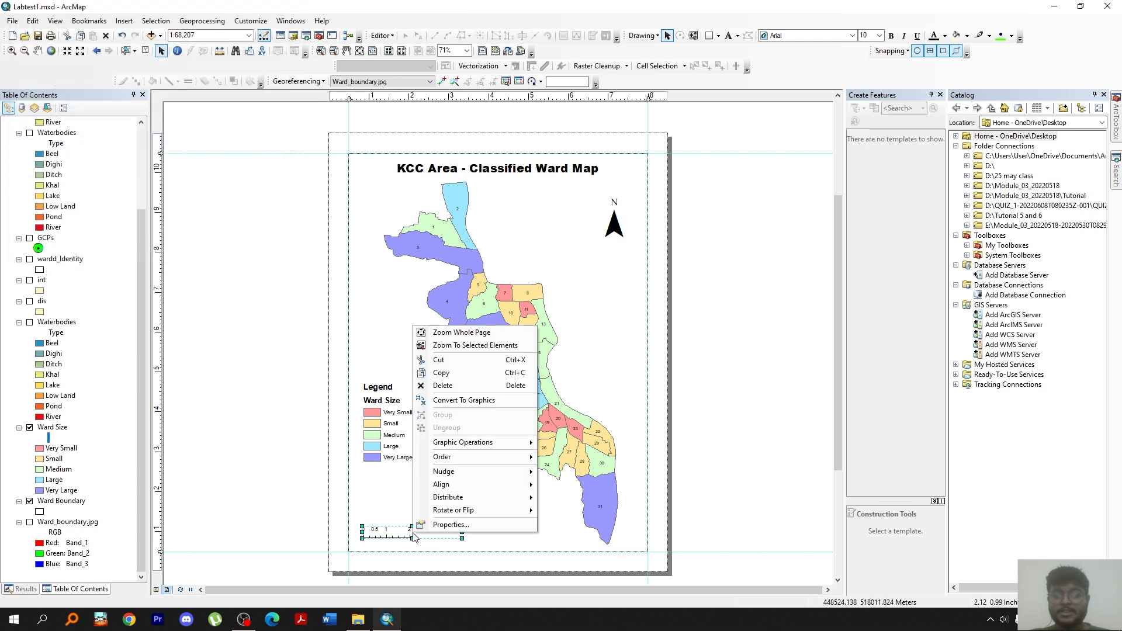
click(435, 530)
click(529, 186)
click(472, 185)
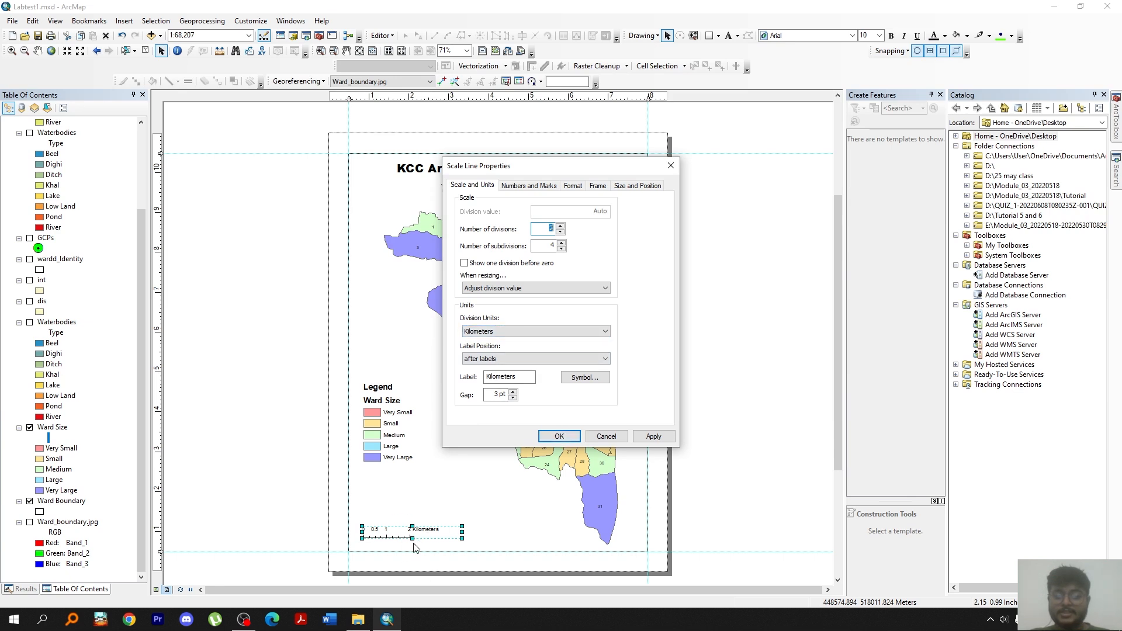
click(573, 186)
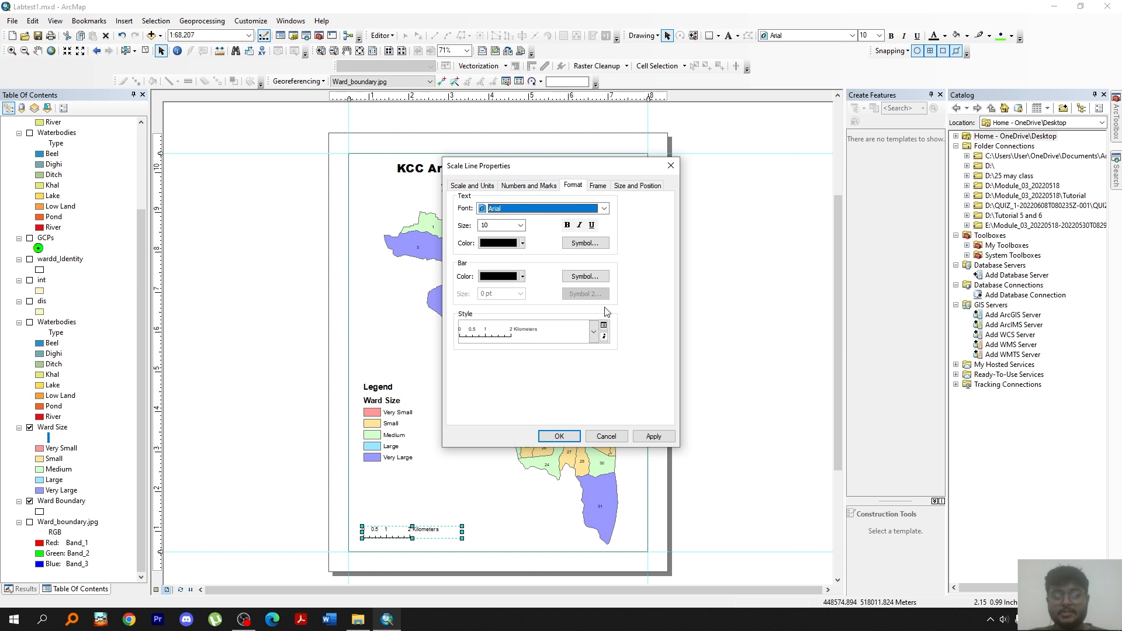
click(560, 437)
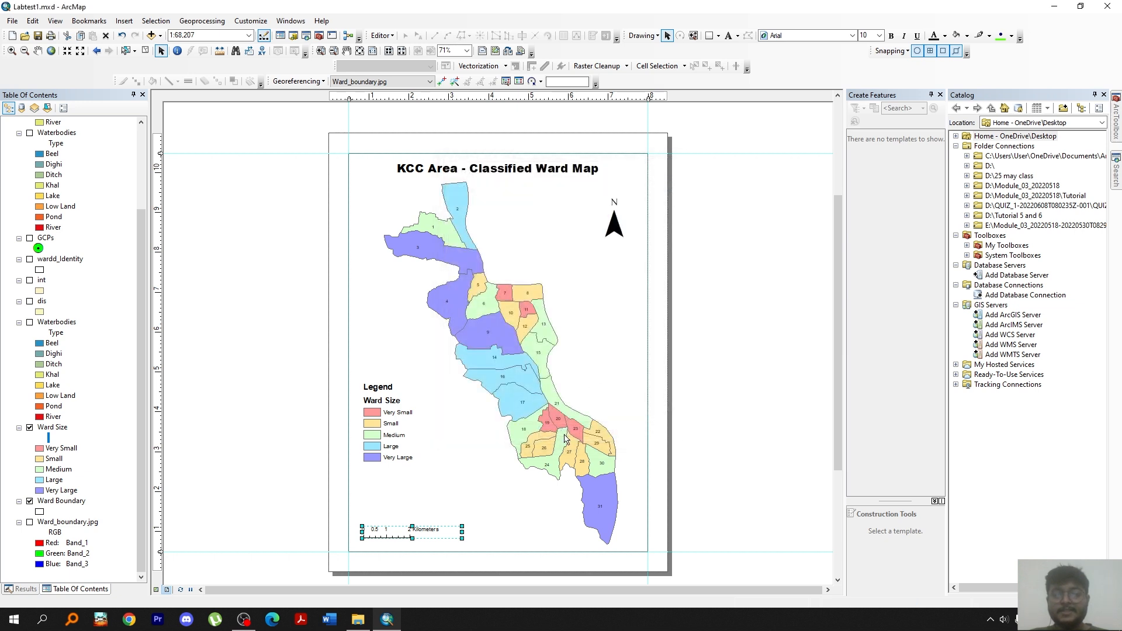
click(491, 542)
Try adding a second data frame with the Ward Size layer around ward 31 as an inset, and delete it
click(124, 21)
click(153, 36)
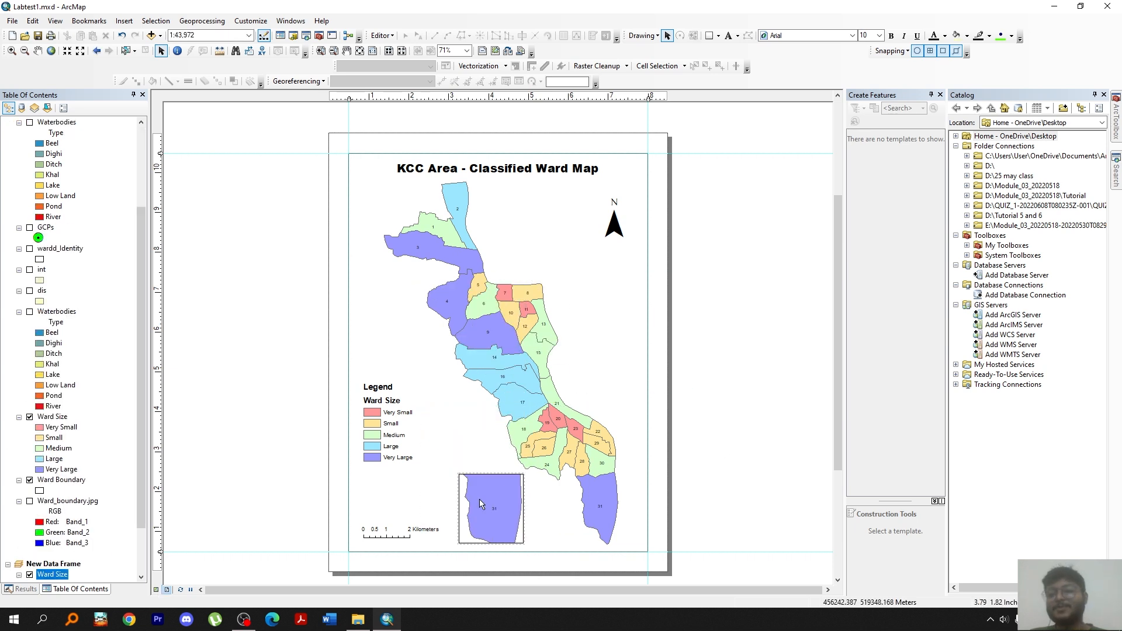
key(Delete)
Add a graticule of meridians and parallels to the main data frame, accepting the default grid settings
right_click(505, 151)
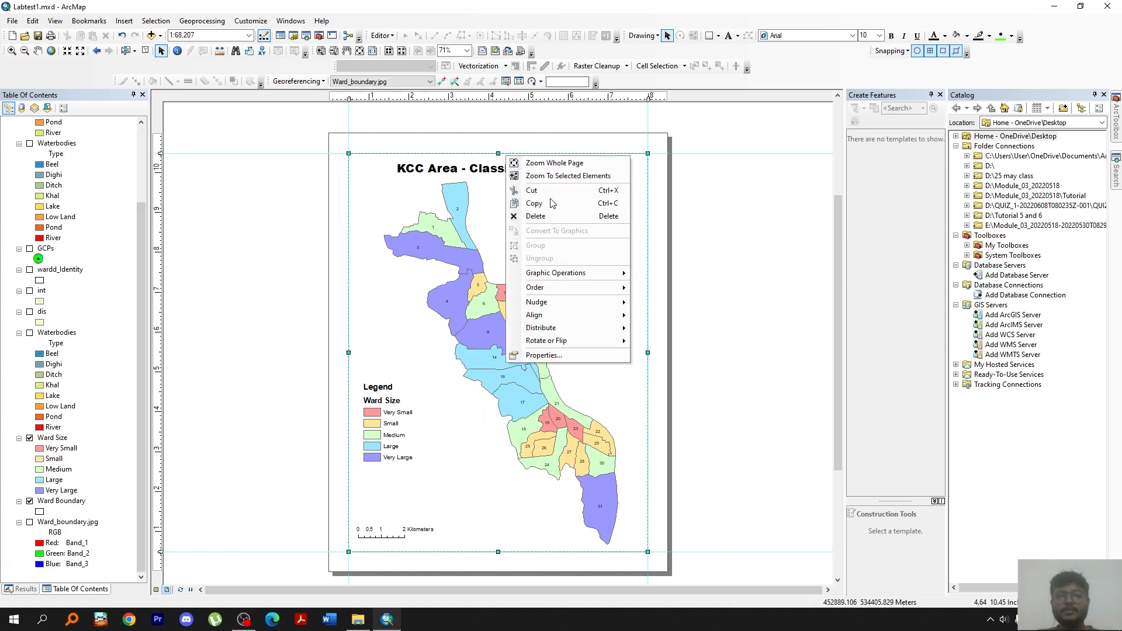
click(553, 358)
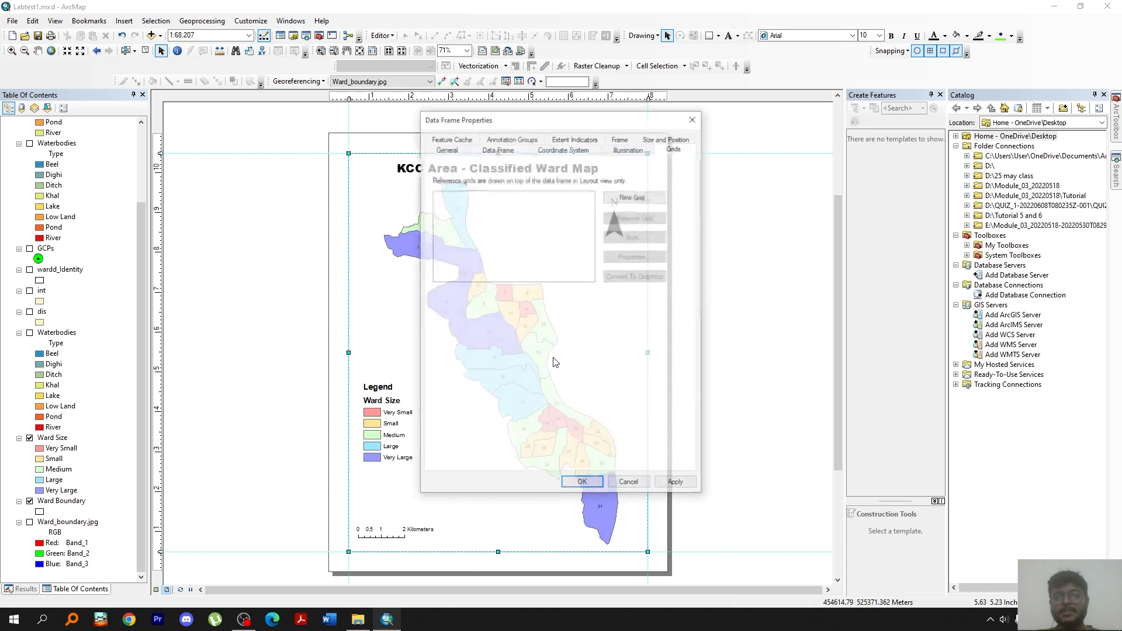
click(636, 197)
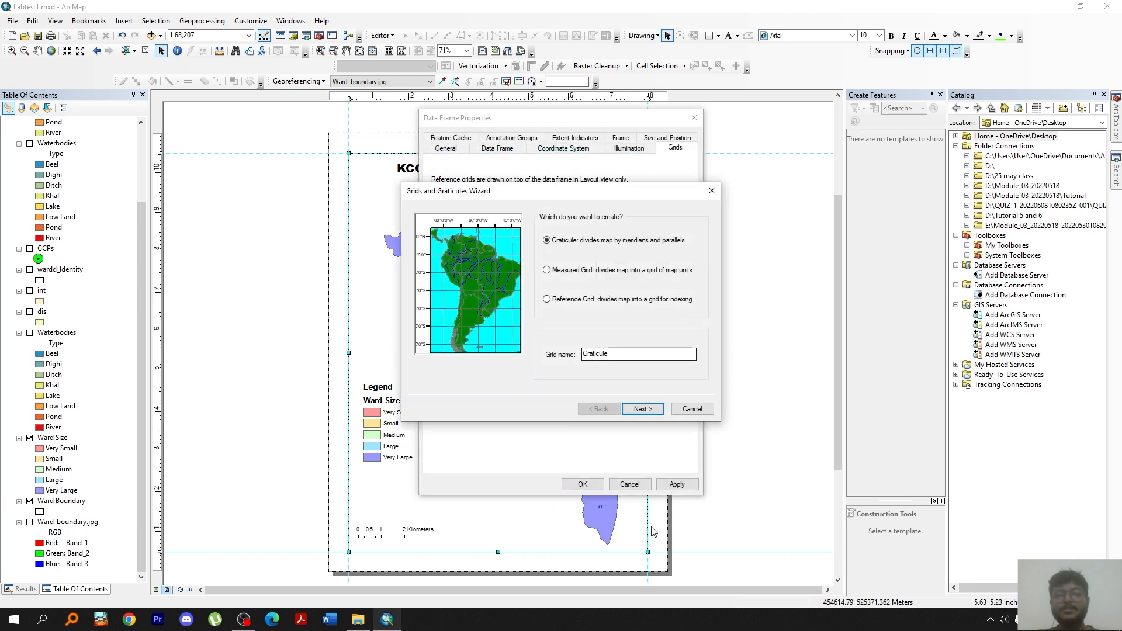
click(646, 409)
click(643, 409)
click(642, 409)
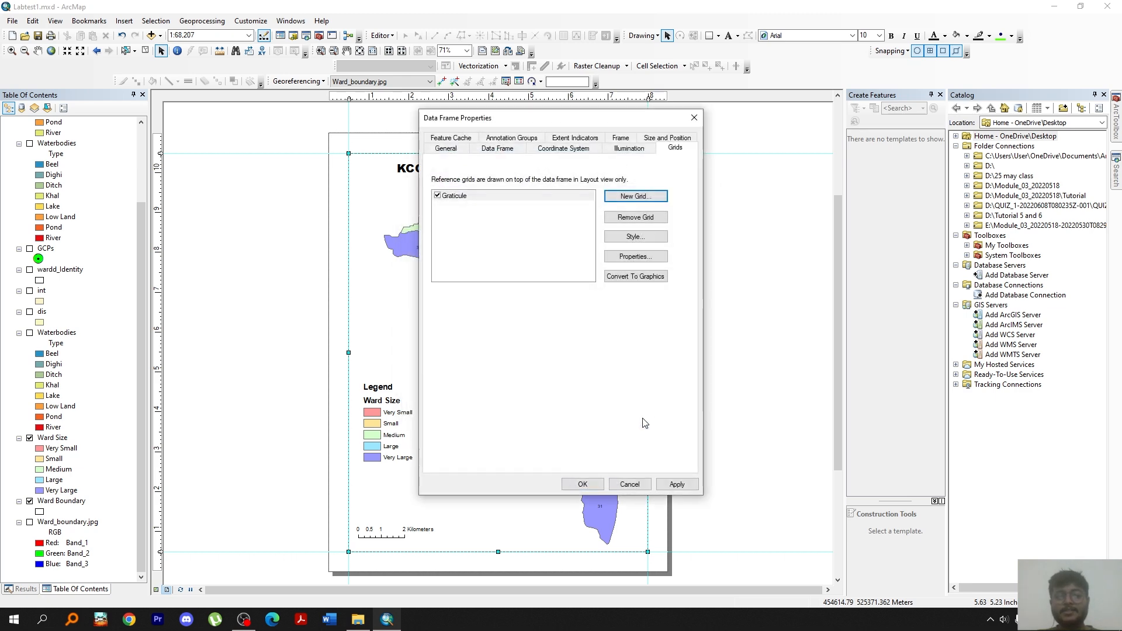
Turn on vertical labels for the graticule's left and right axes and hide its lines and ticks
click(564, 197)
click(564, 197)
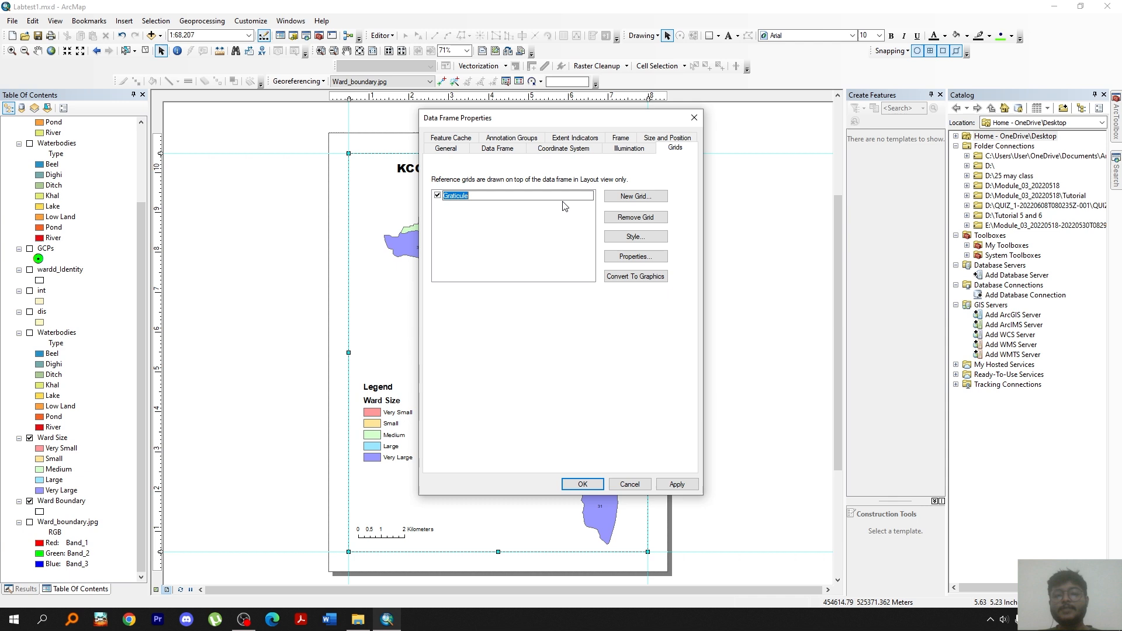
key(Return)
click(631, 261)
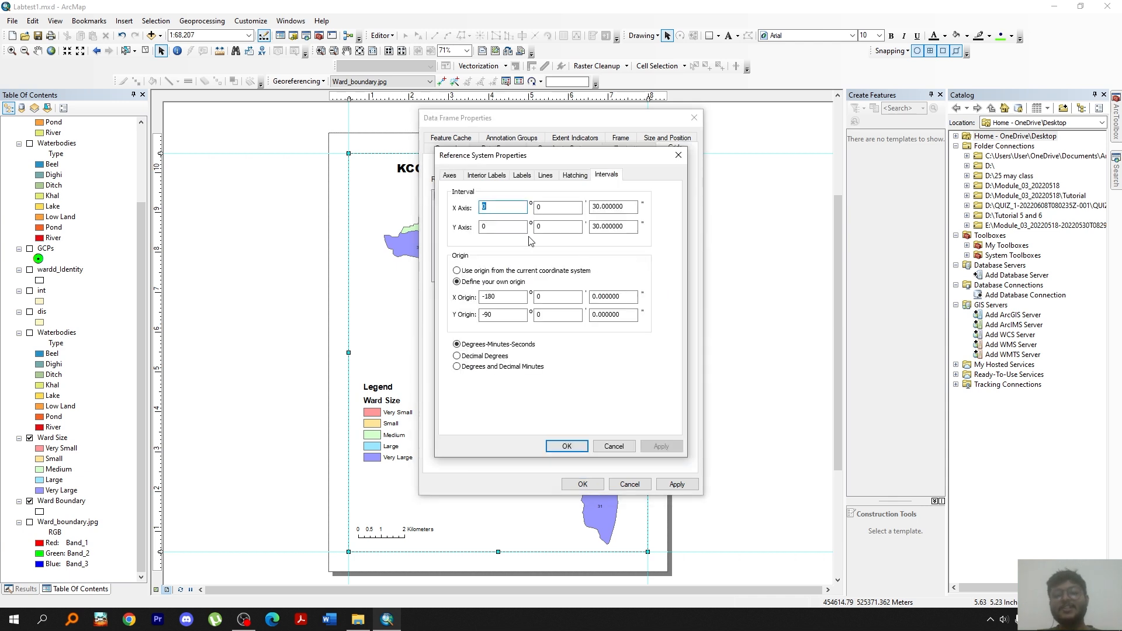
click(500, 176)
click(522, 175)
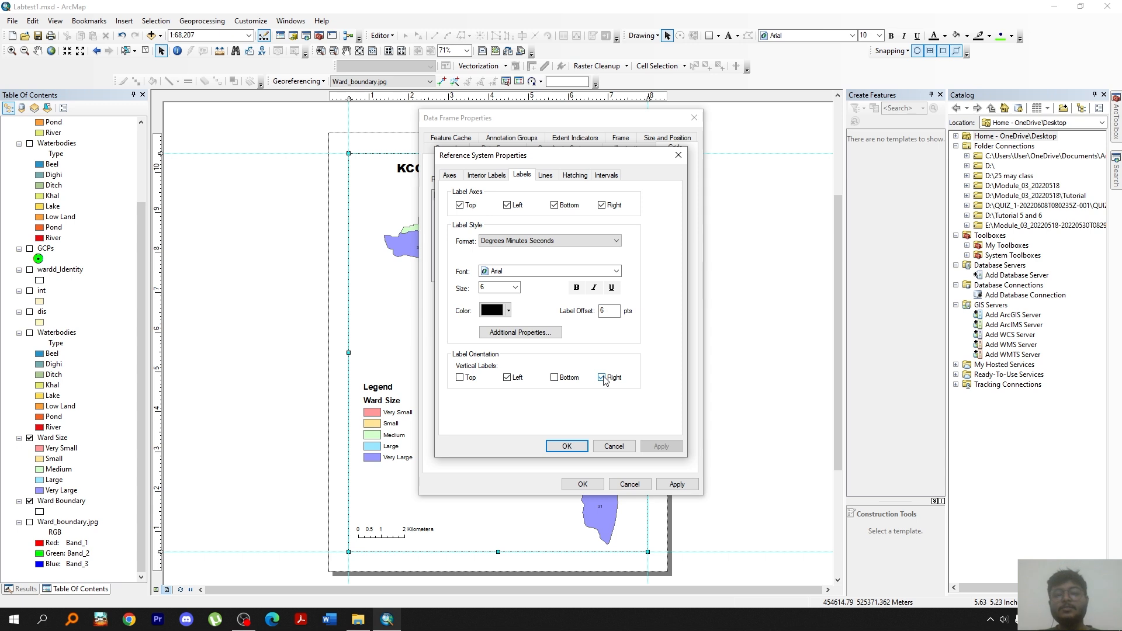
click(545, 176)
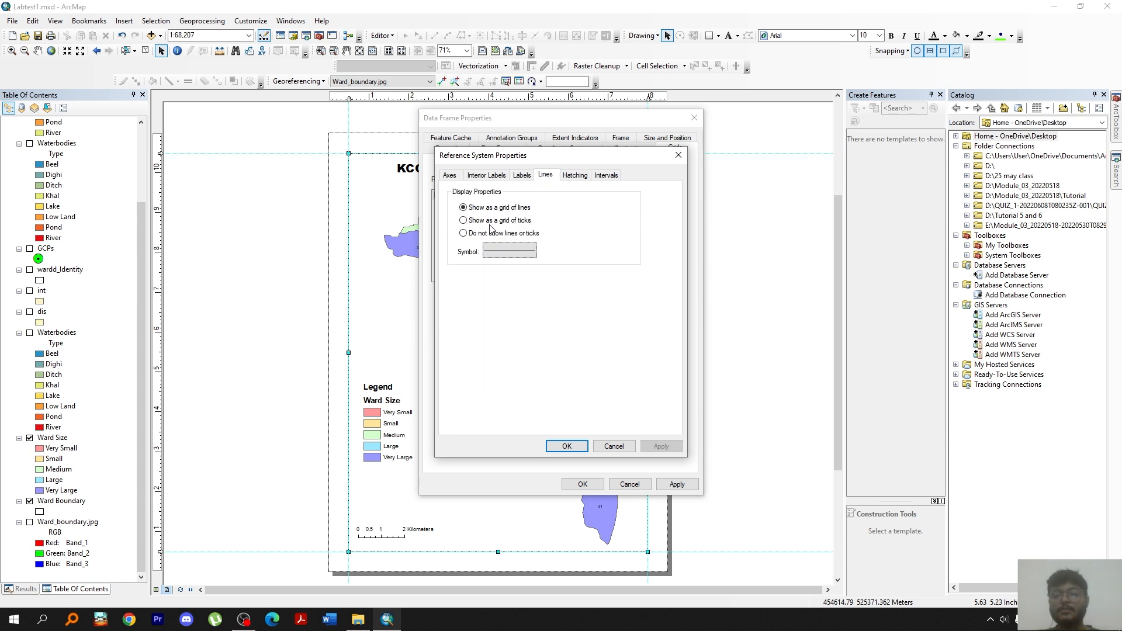
click(485, 234)
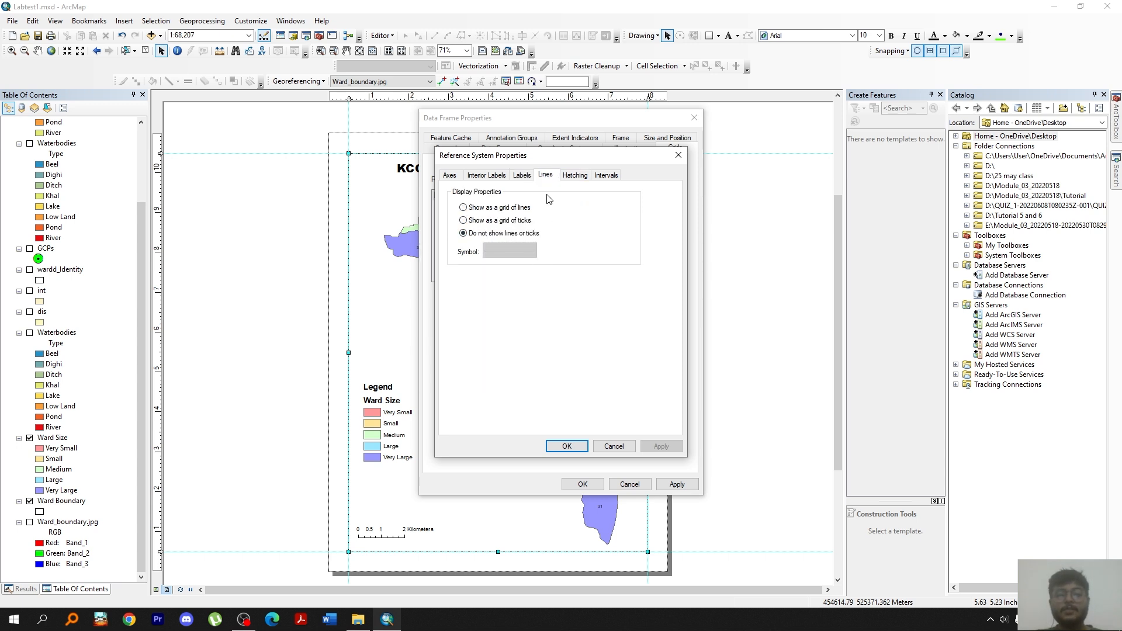
Set the seconds of the graticule's X and Y axis intervals to 45 and apply the change
click(612, 177)
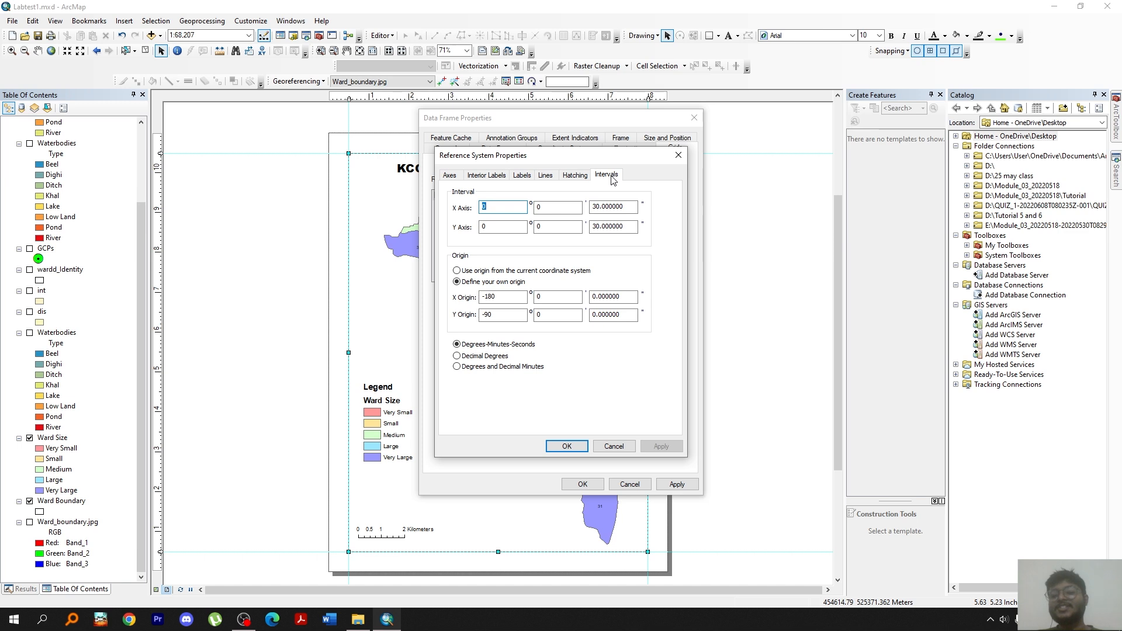
click(596, 208)
text(45)
click(598, 228)
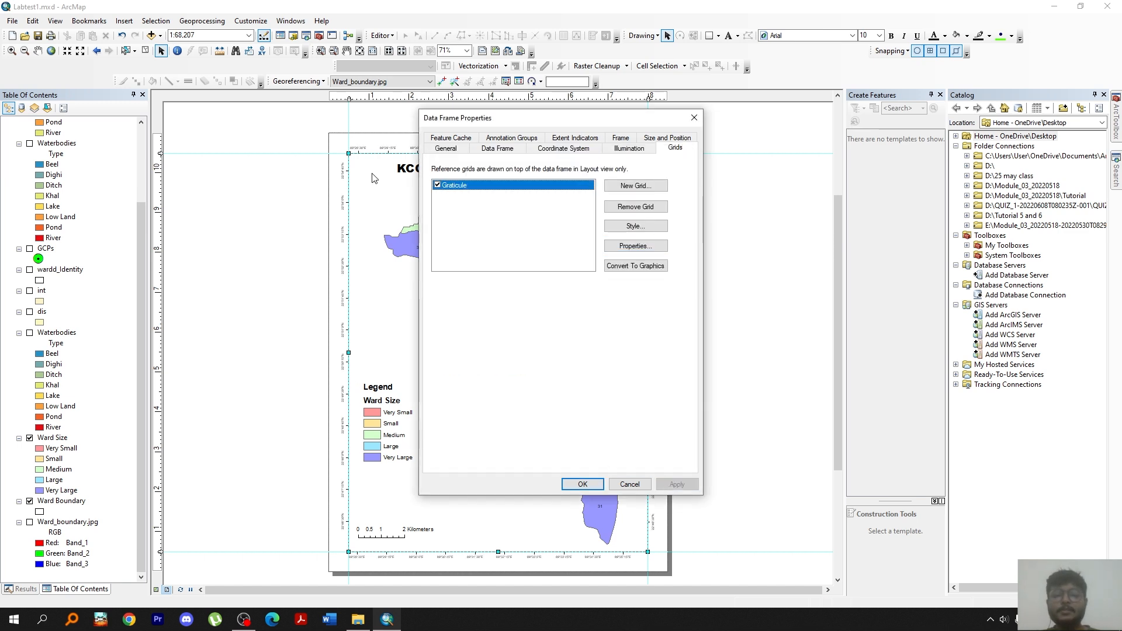
Set the graticule's X and Y intervals to 1 minute 45 seconds and apply the grid to the map
click(634, 246)
click(524, 177)
click(606, 176)
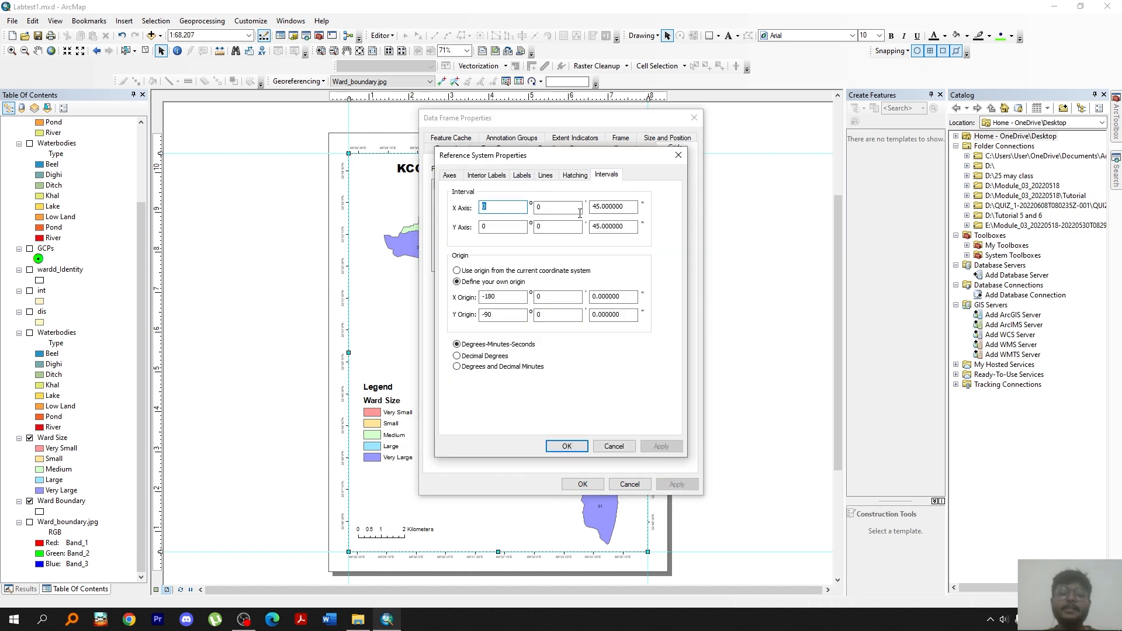
click(566, 446)
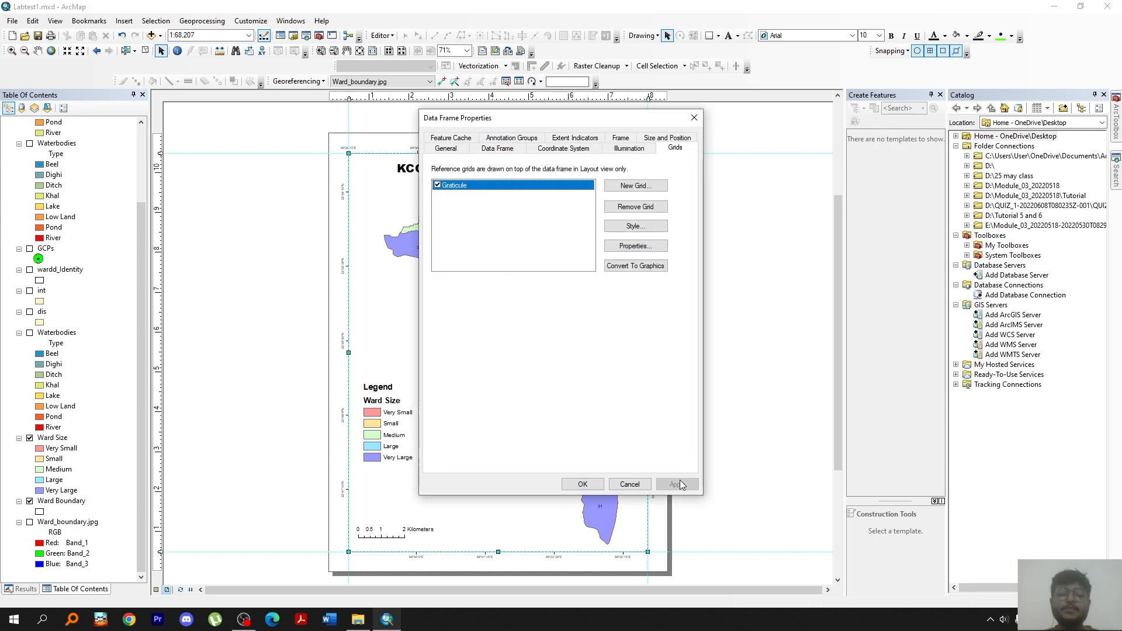
click(582, 484)
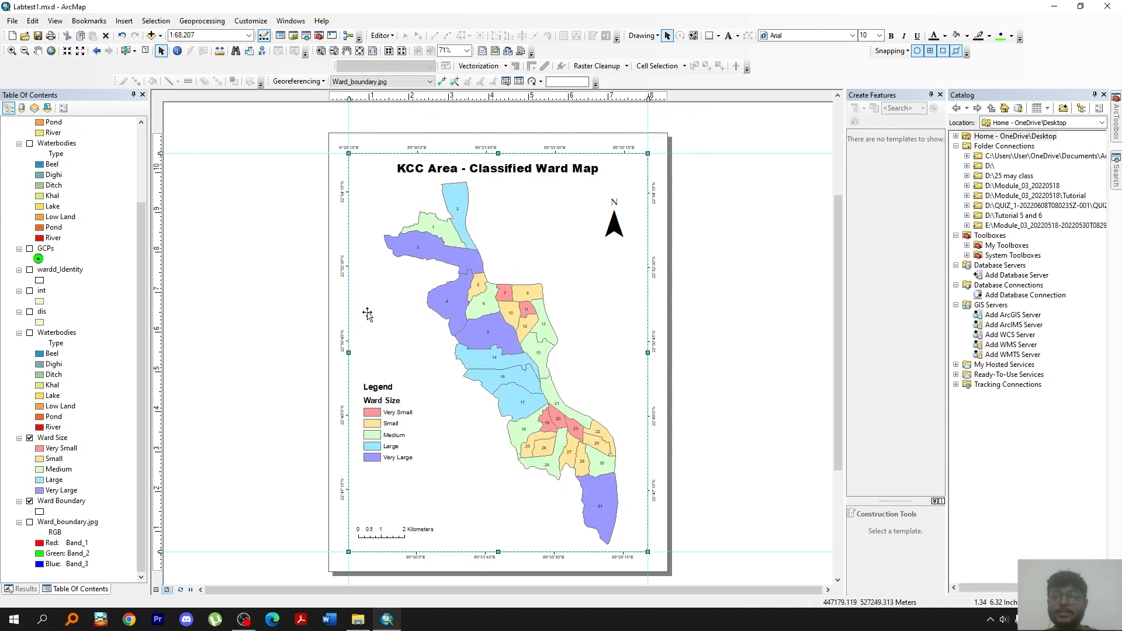
Insert dynamic coordinate system text and place it below the scale bar, shifting the legend and scale bar up to make room
scroll(73, 326, up, 3)
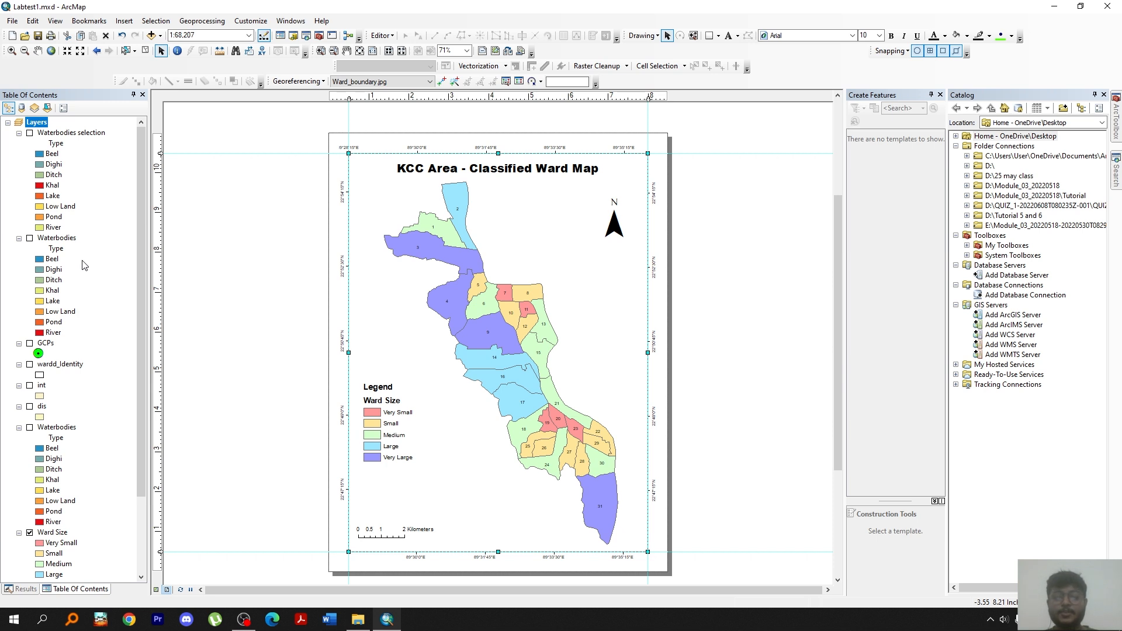
click(124, 20)
mouse_move(152, 74)
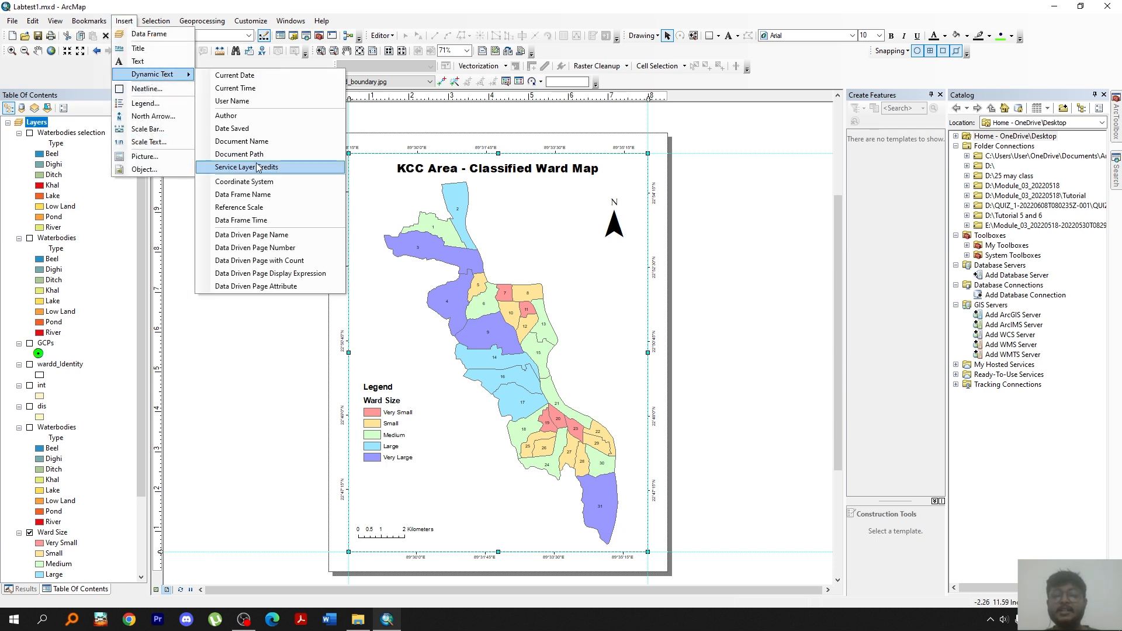
click(248, 183)
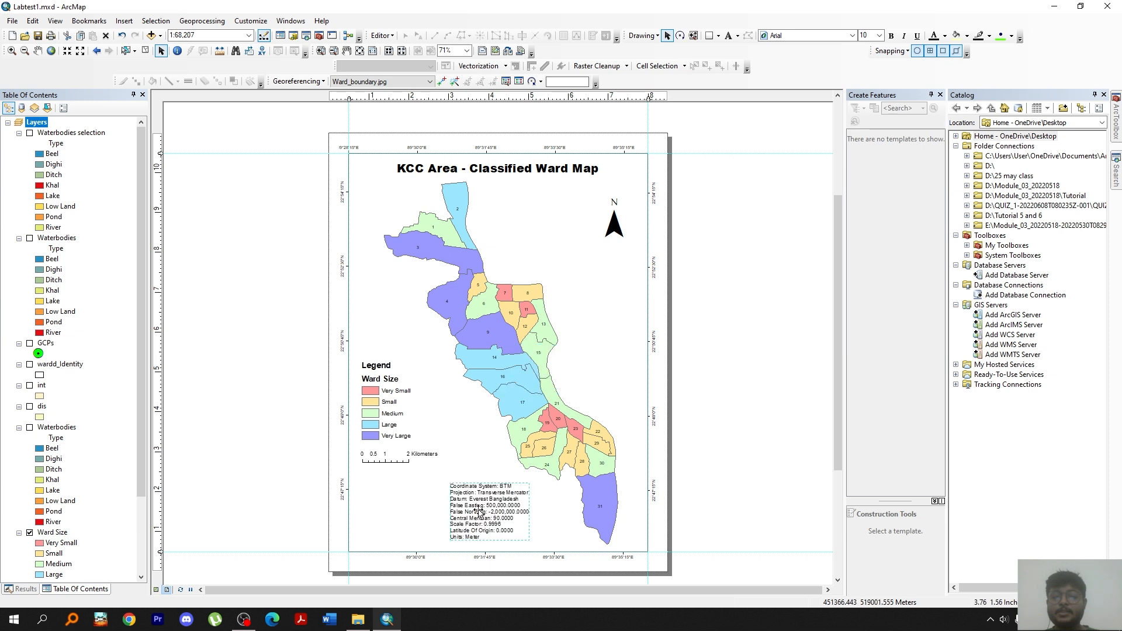
drag(478, 510, 388, 503)
Add the text "Source : KUET" and place it inside the map frame's lower-right corner, below ward 31
click(268, 437)
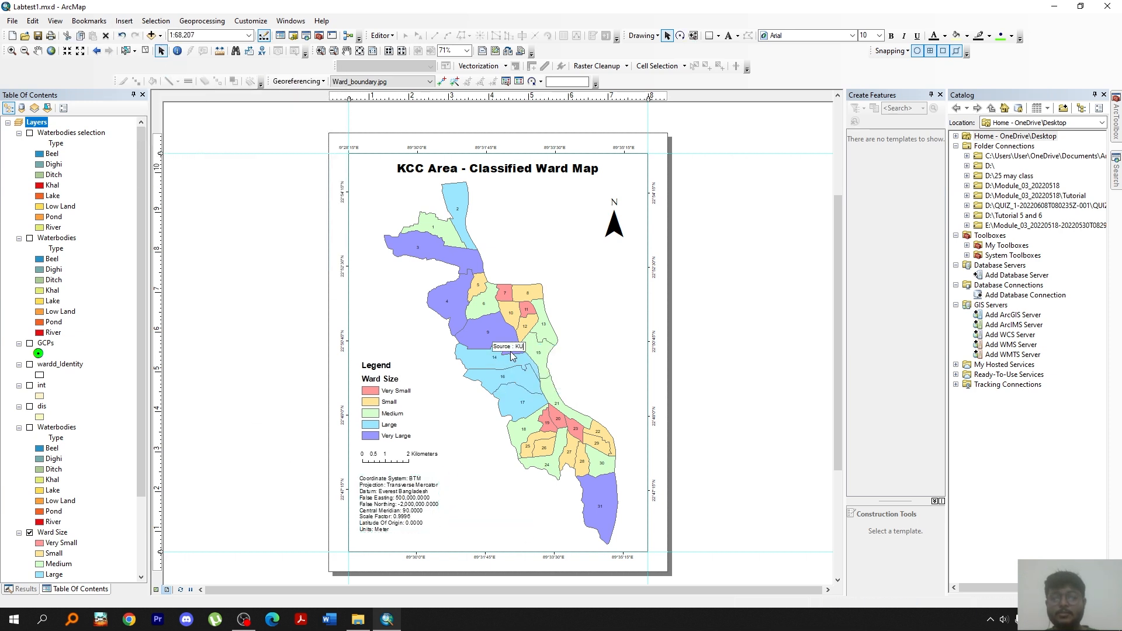
text(ET)
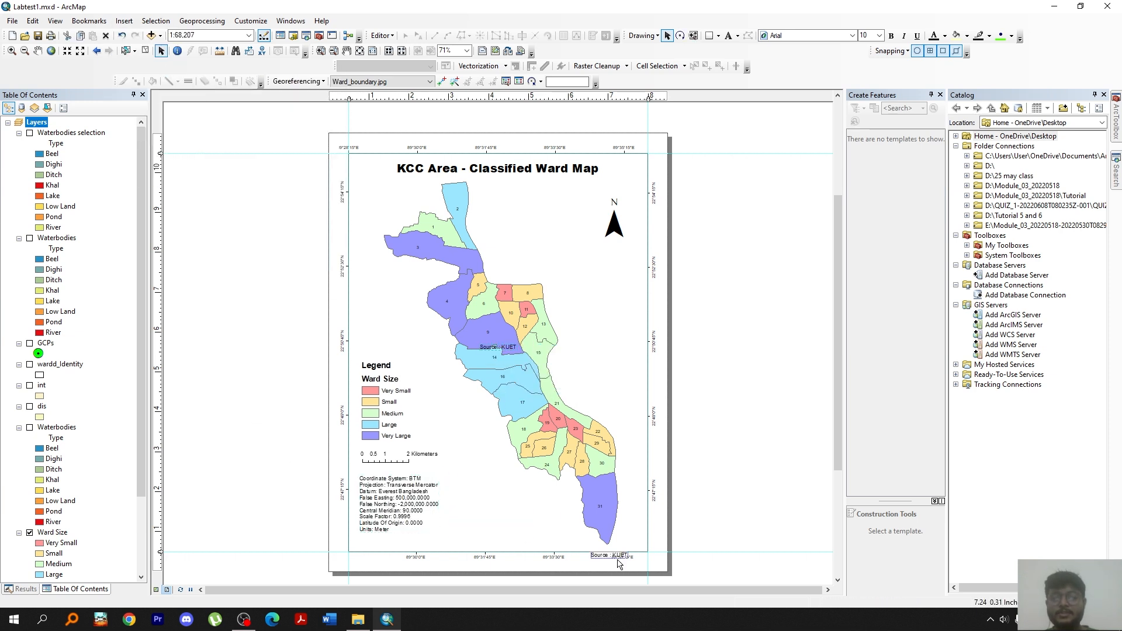
drag(608, 555, 627, 551)
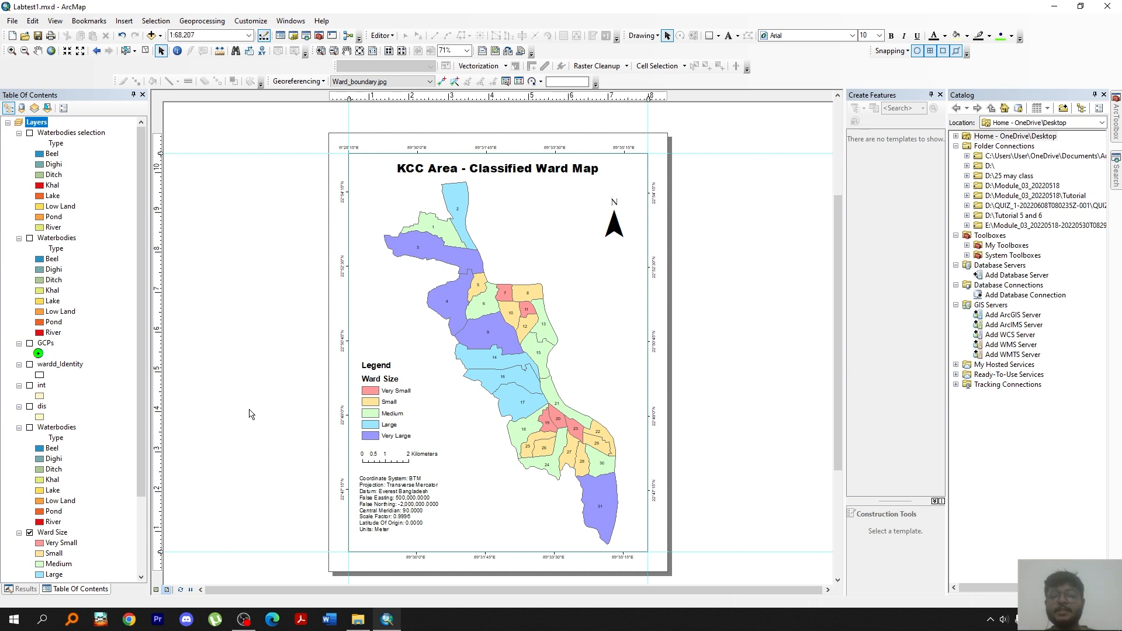
Export the map layout to the Desktop as a 600 dpi JPEG named KCC-123 and return to the layout after viewing the image
click(12, 20)
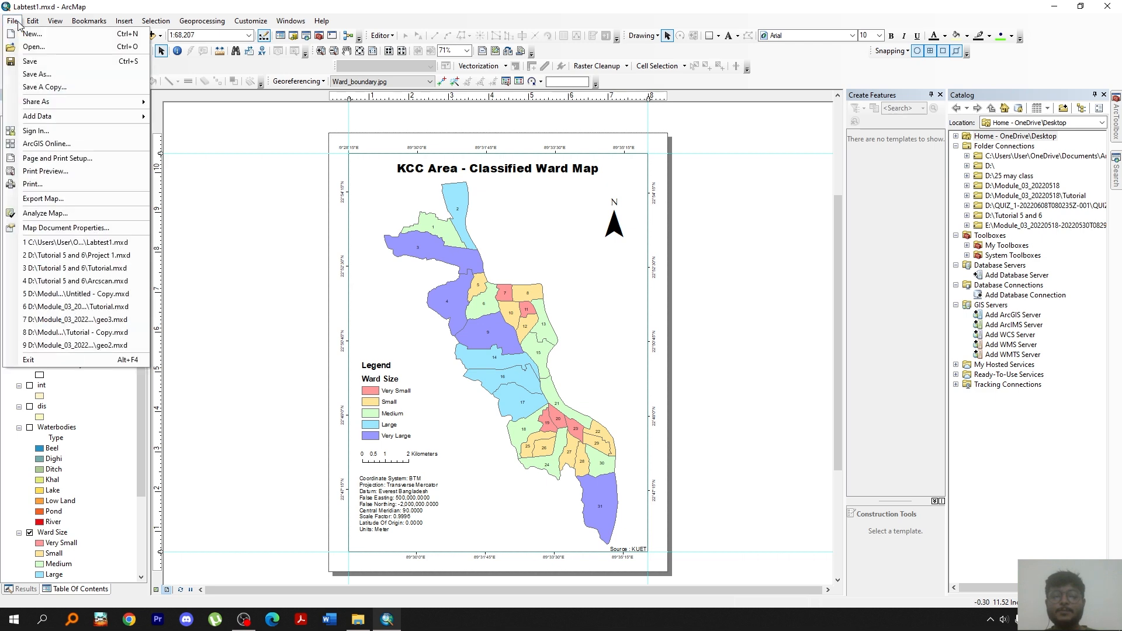
click(60, 199)
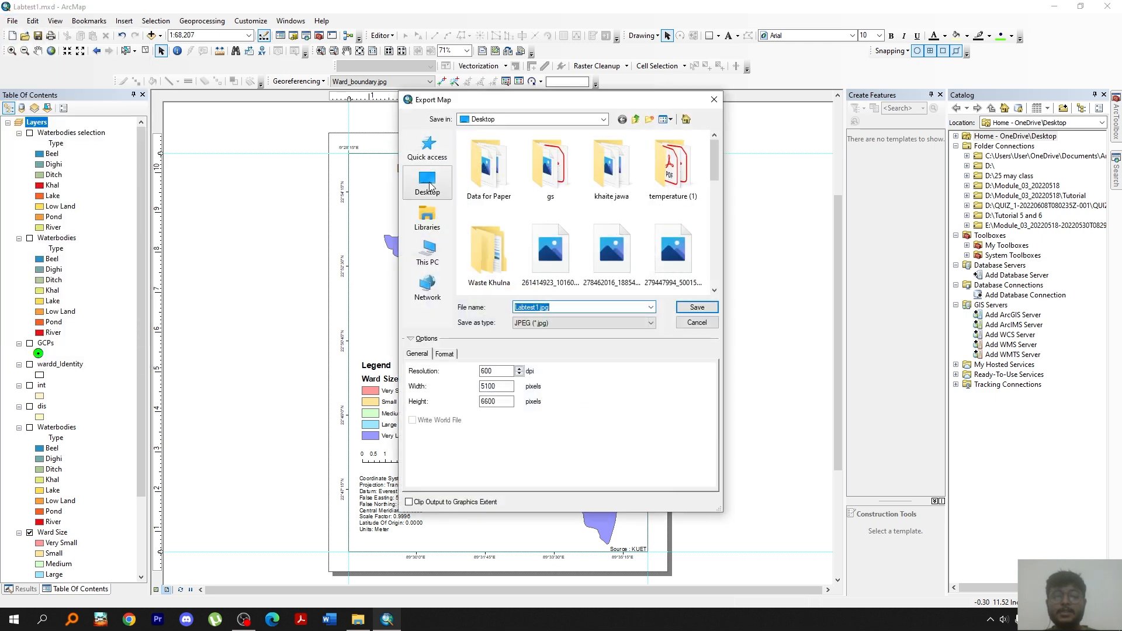
click(427, 192)
drag(575, 306, 510, 307)
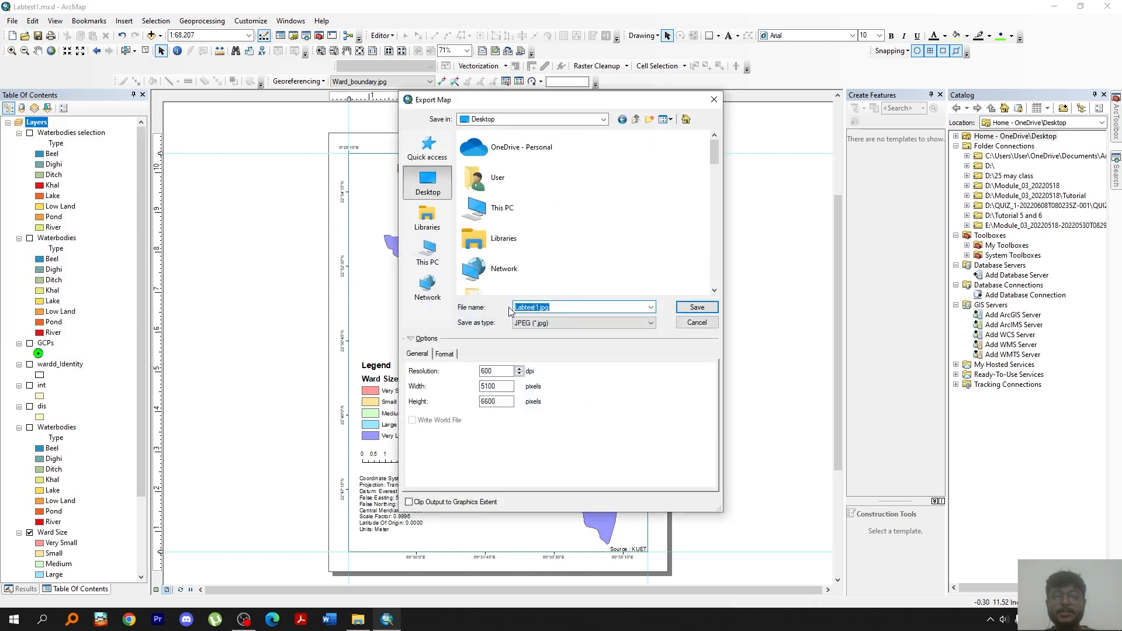
text(KCC)
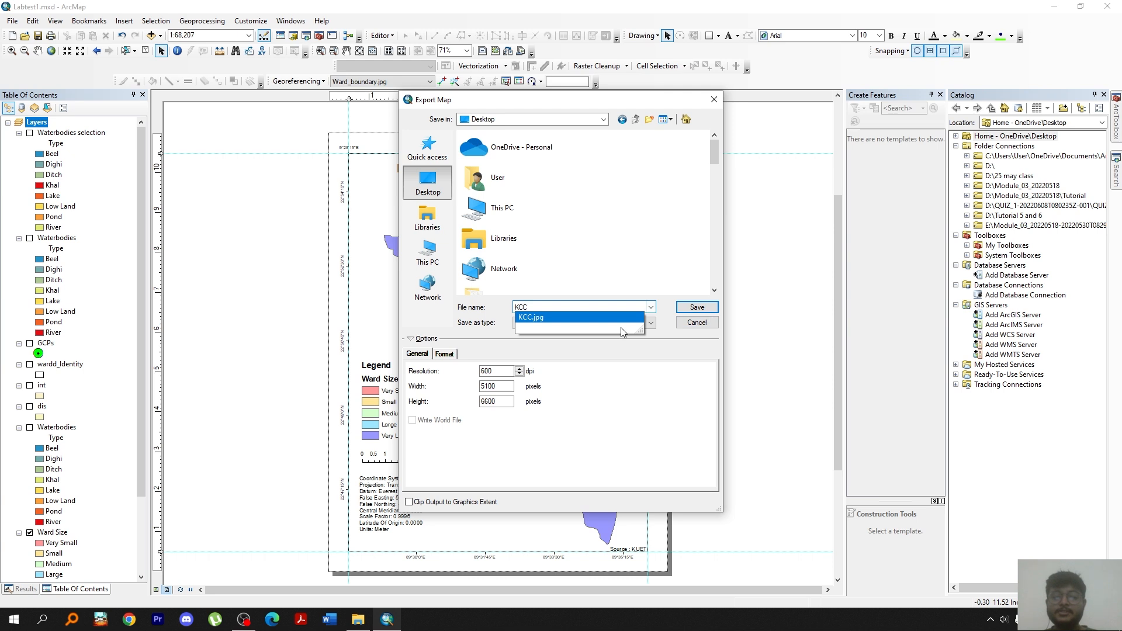
text(-123)
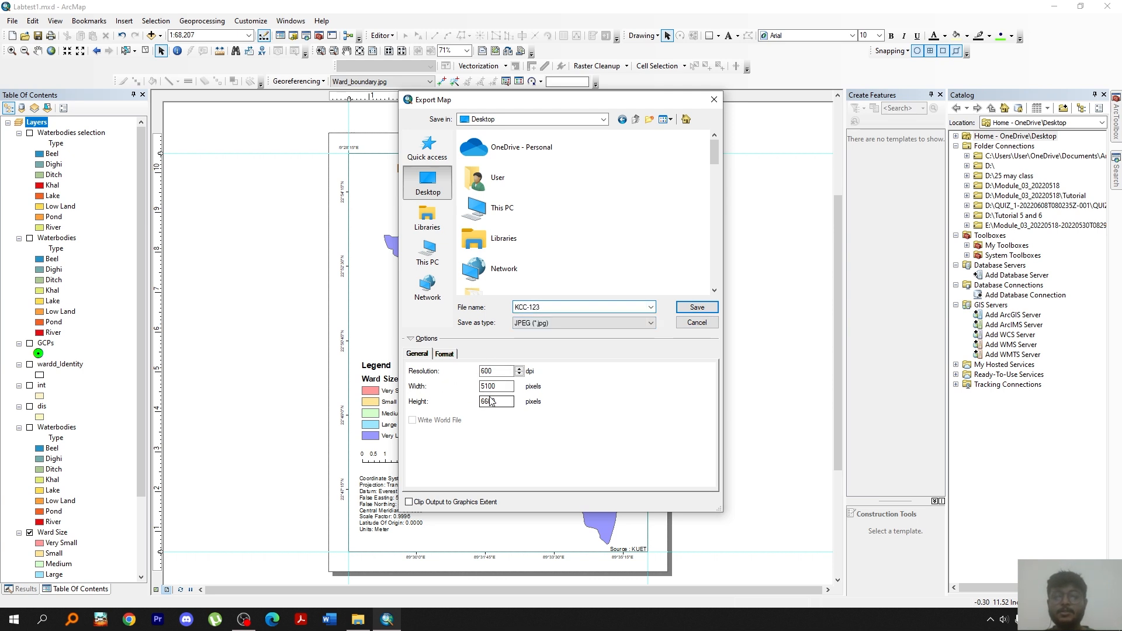
click(696, 307)
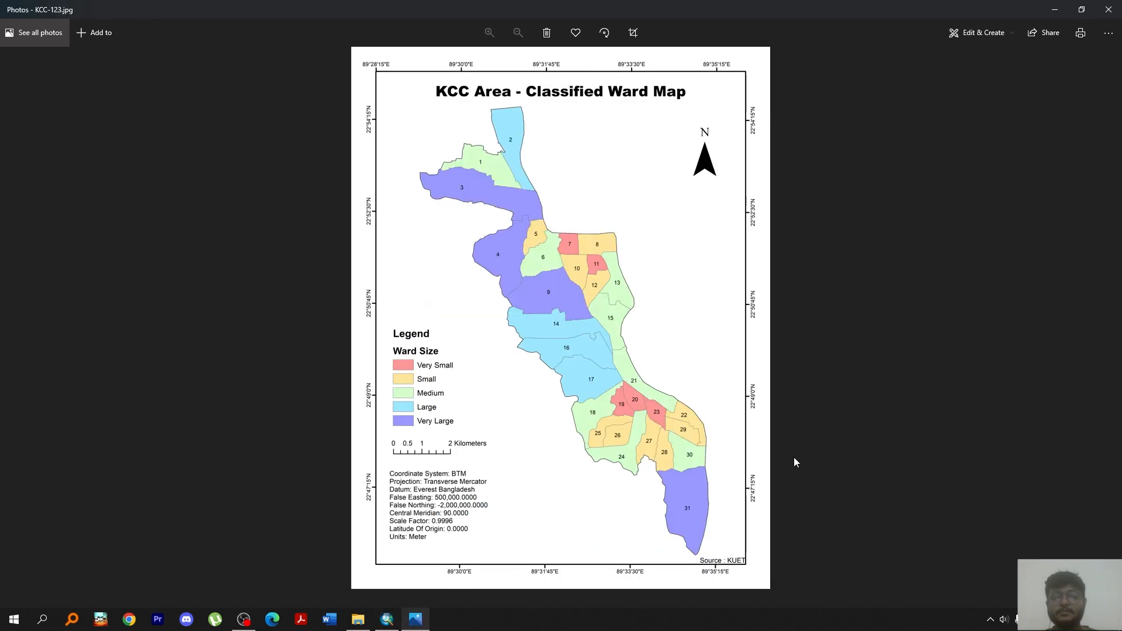
key(alt+Tab)
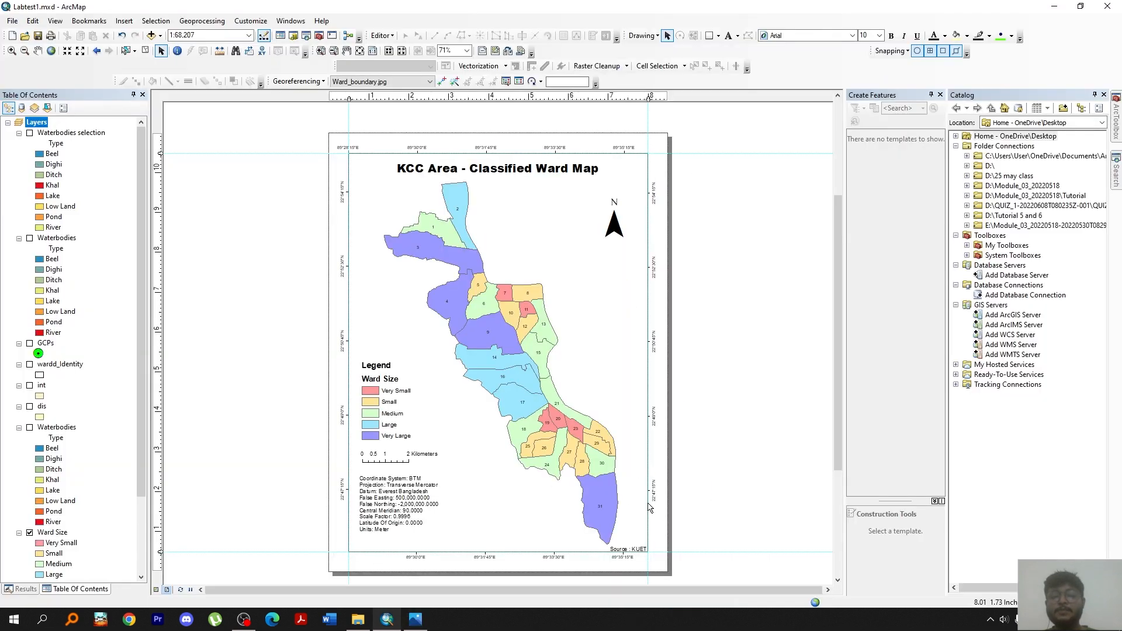